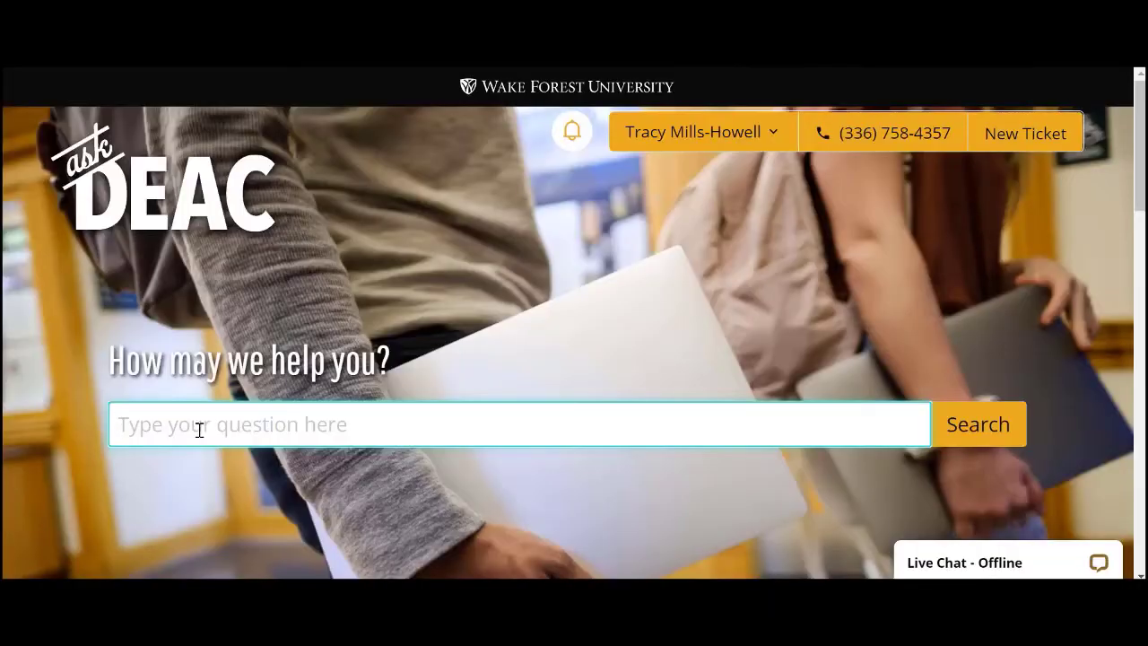
Search the help site for "schedule a large", open the Schedule a Large Video Conference request form and look over its fields
{"action": "type", "text": "sche"}
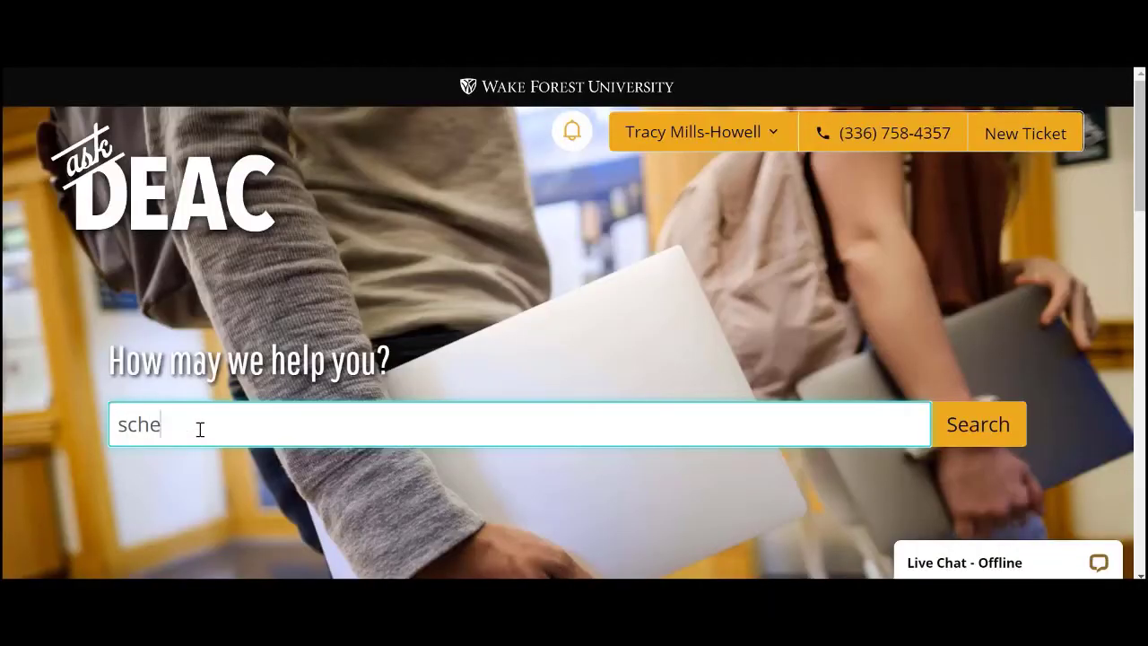
{"action": "type", "text": "dule a lar"}
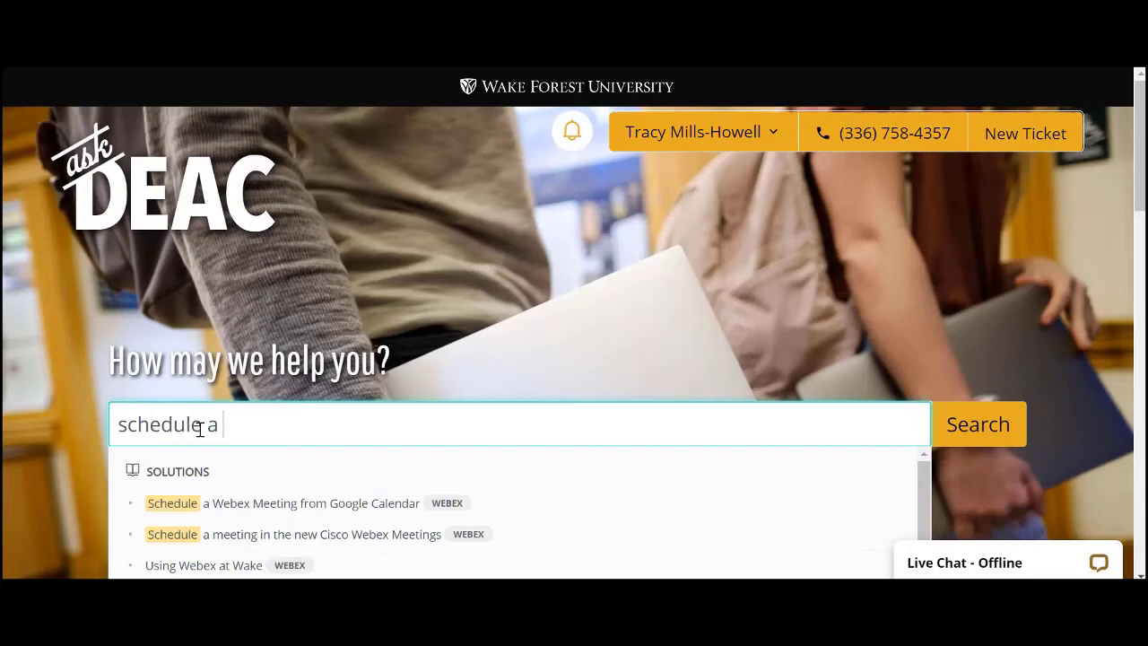
{"action": "type", "text": "ge"}
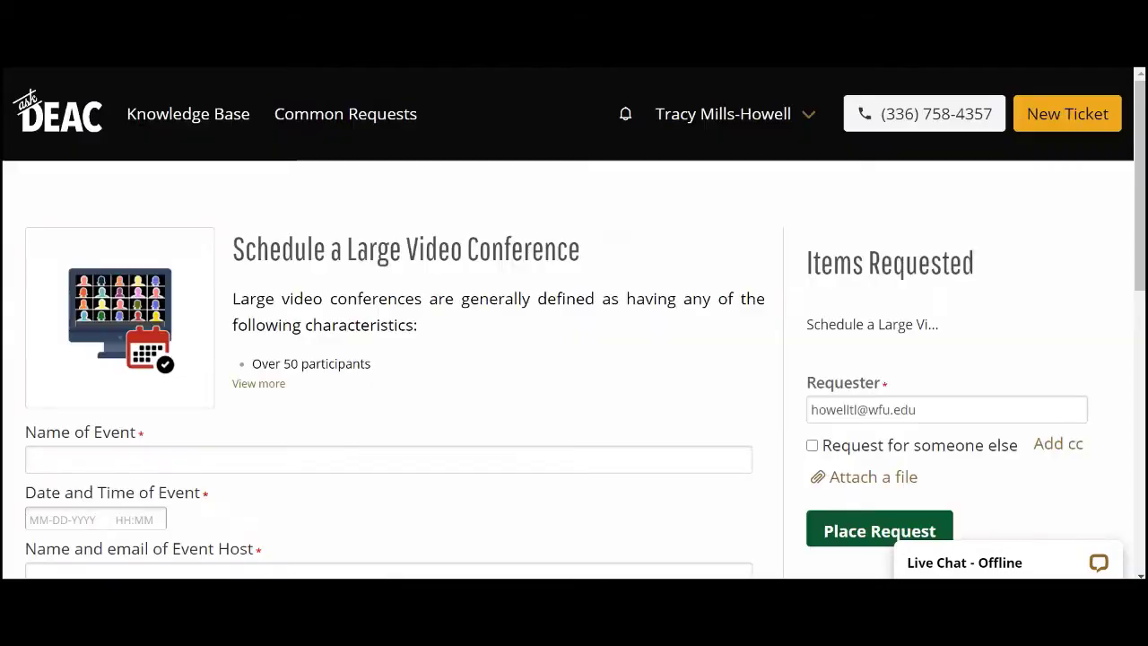
{"action": "scroll", "coordinate": [495, 313], "scroll_direction": "down", "scroll_amount": 3}
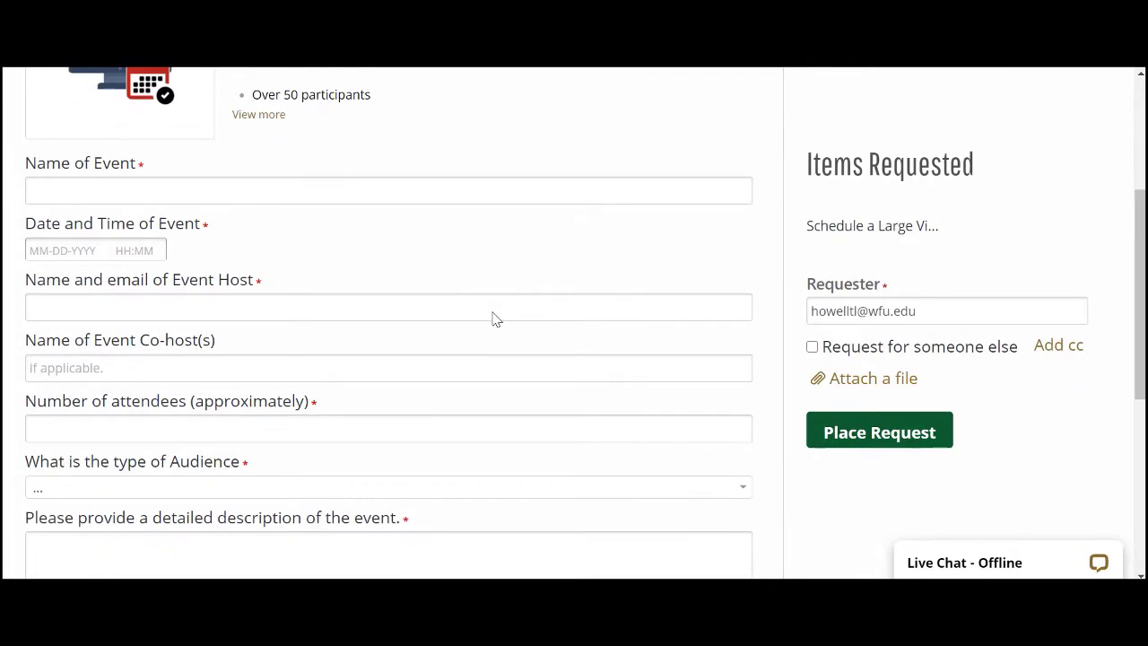
{"action": "scroll", "coordinate": [493, 312], "scroll_direction": "up", "scroll_amount": 1}
{"action": "scroll", "coordinate": [493, 312], "scroll_direction": "up", "scroll_amount": 3}
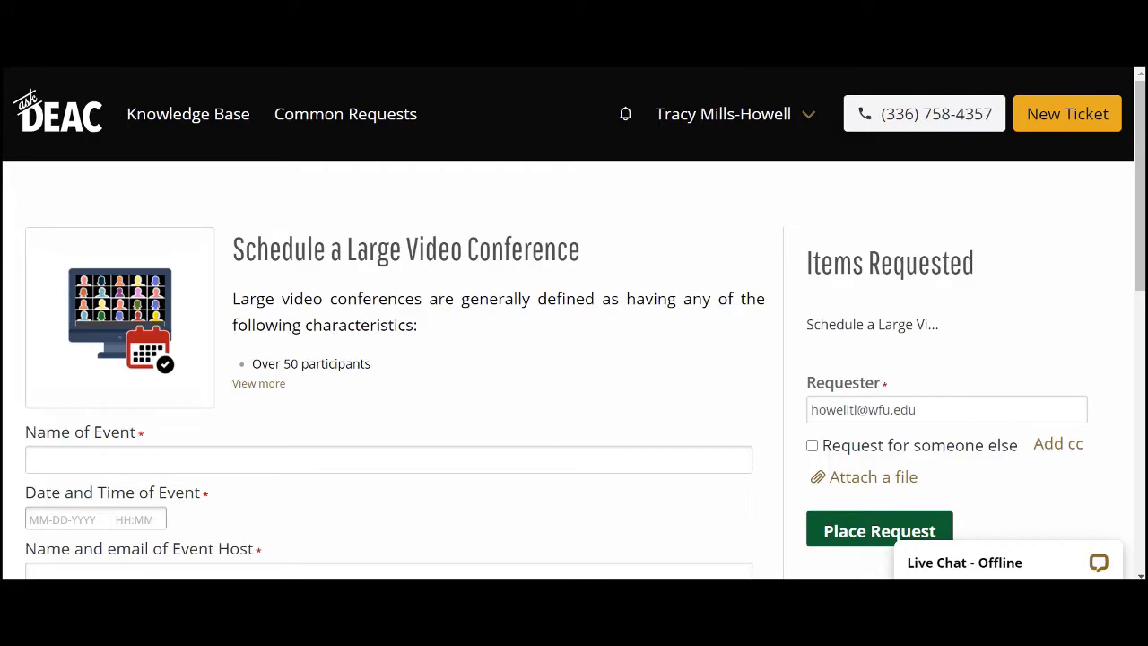
Open the Wake Forest University Zoom page in a new browser tab and sign in to configure the account
{"action": "key", "text": "ctrl+t"}
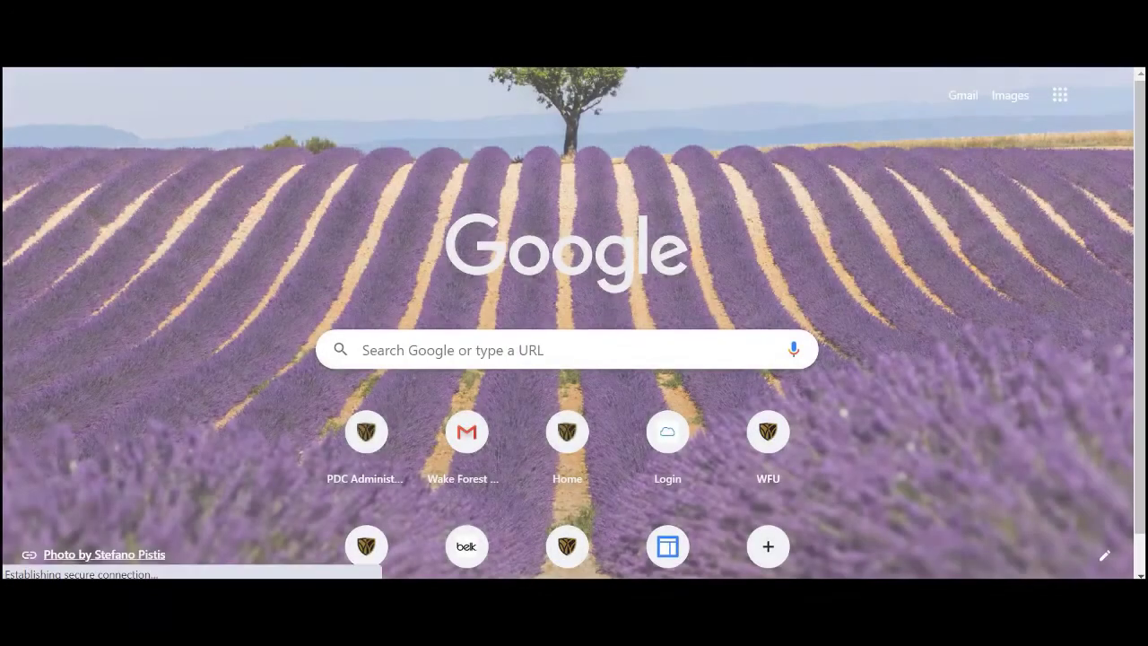
{"action": "type", "text": "zoom"}
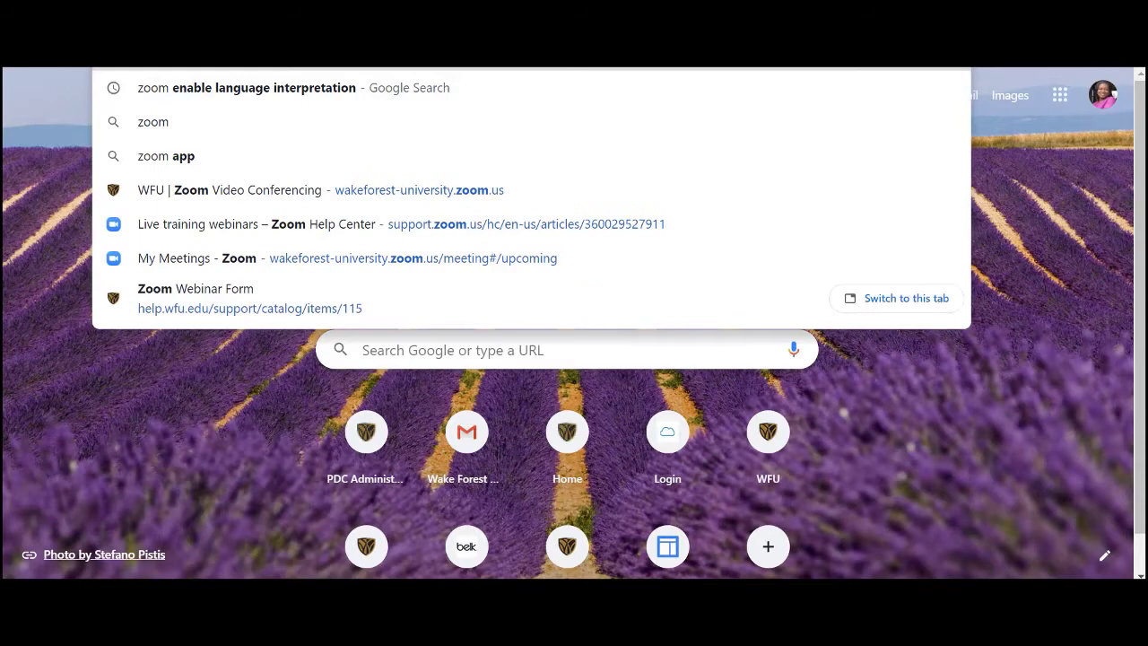
{"action": "key", "text": "Down"}
{"action": "key", "text": "Down"}
{"action": "key", "text": "Down"}
{"action": "key", "text": "Return"}
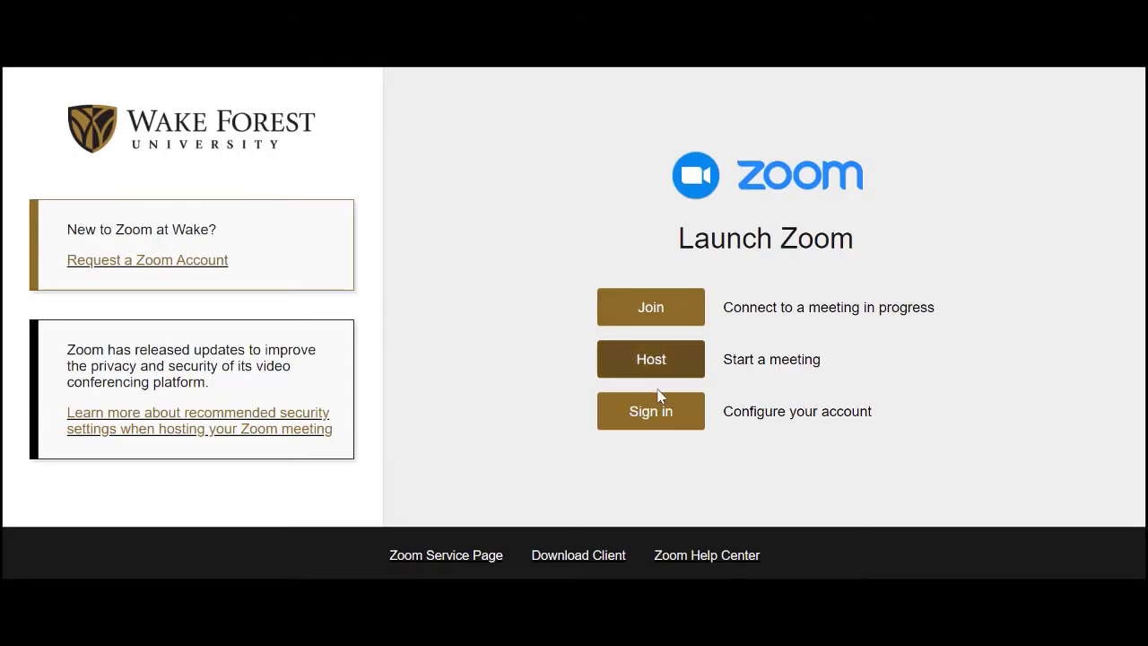
{"action": "left_click", "coordinate": [650, 414]}
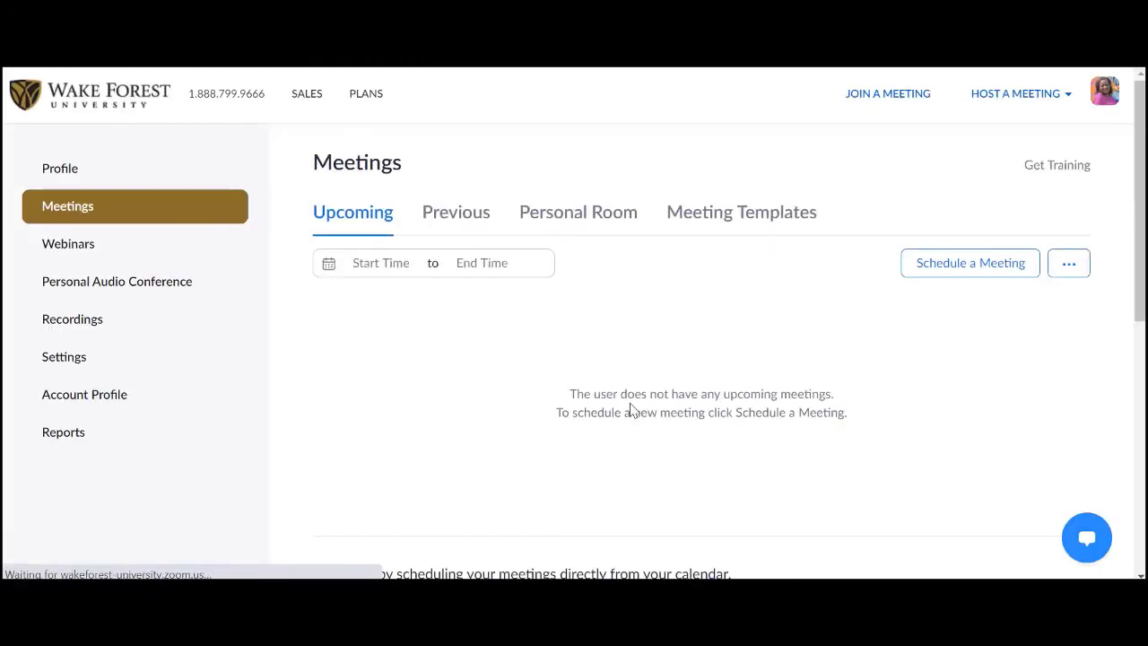
Start scheduling a new webinar and enter "Registration is open until ..." as its description
{"action": "left_click", "coordinate": [72, 255]}
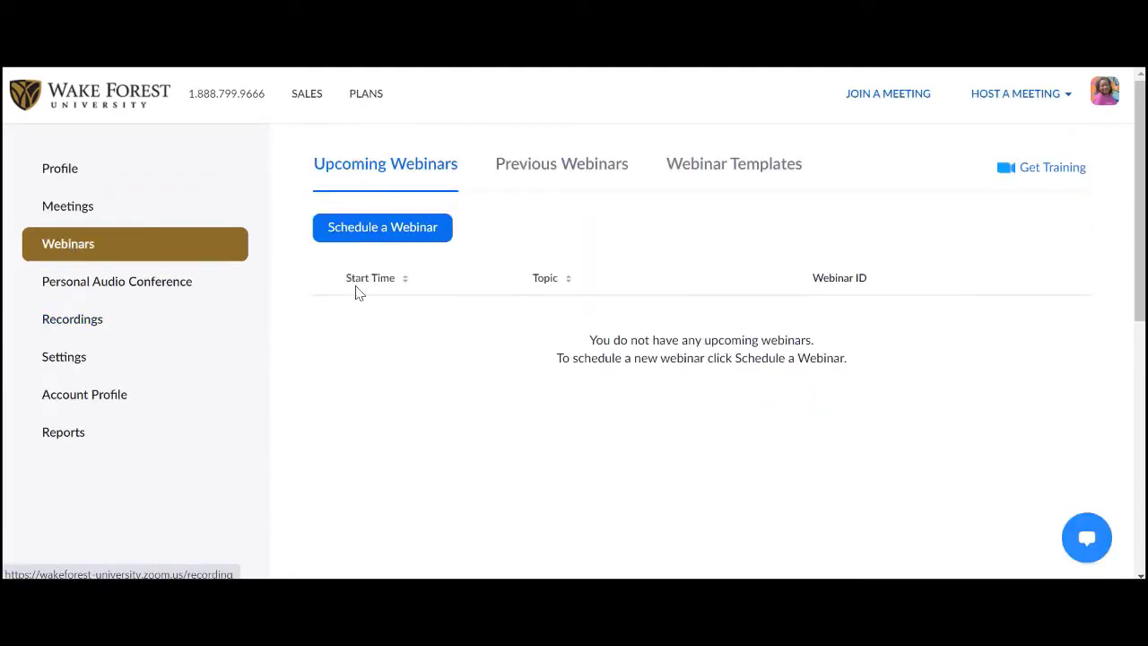
{"action": "left_click", "coordinate": [389, 239]}
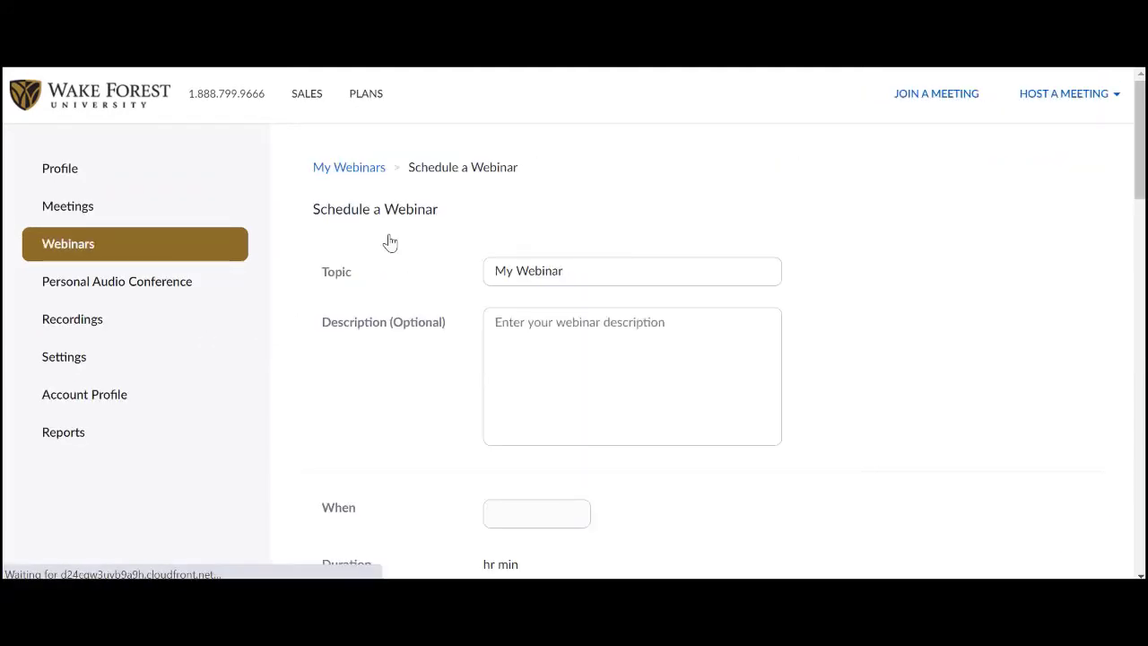
{"action": "left_click", "coordinate": [569, 272]}
{"action": "left_click", "coordinate": [558, 330]}
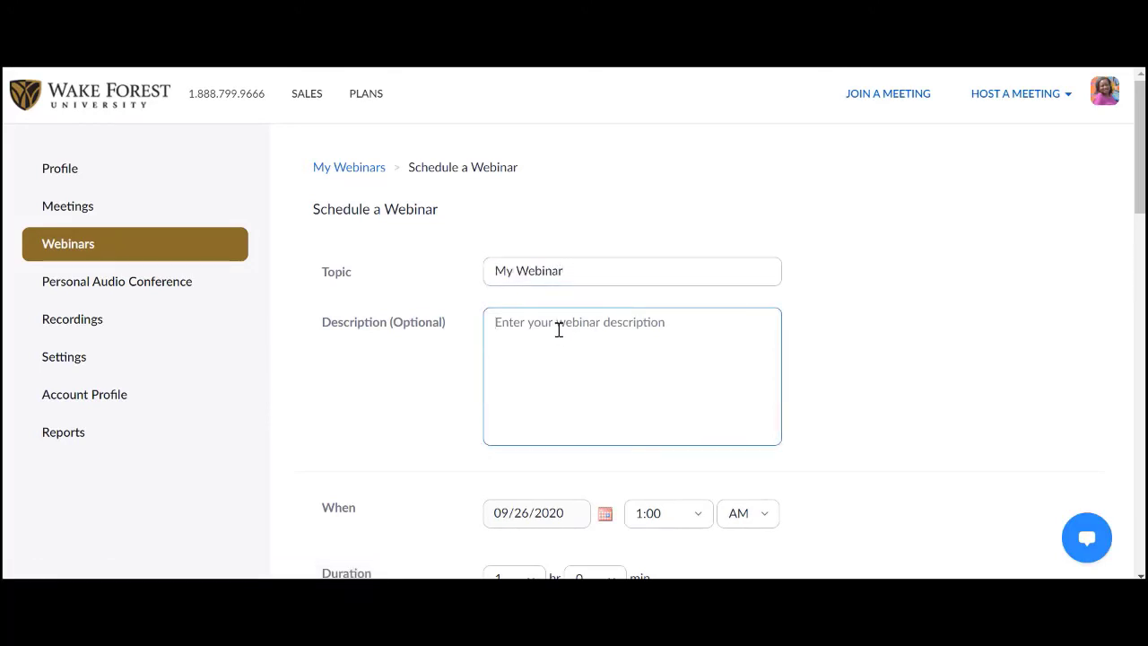
{"action": "type", "text": "Registrati"}
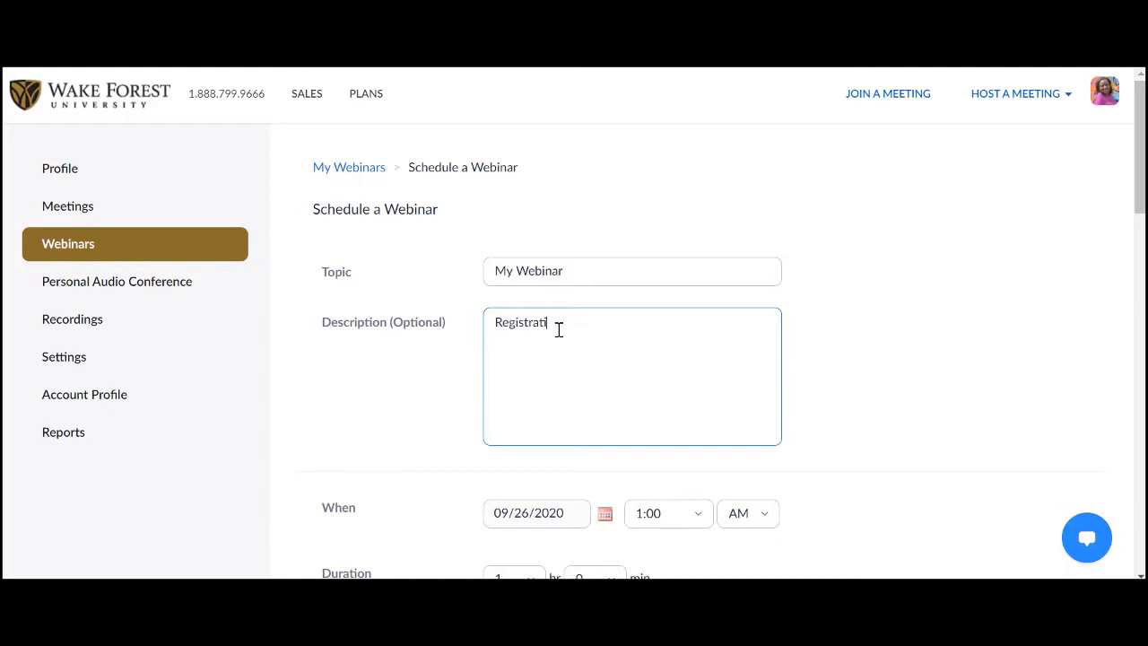
{"action": "type", "text": "on is open until ..."}
Set the webinar date to 09/30/2020 and its start time to PM
{"action": "scroll", "coordinate": [547, 341], "scroll_direction": "down", "scroll_amount": 2}
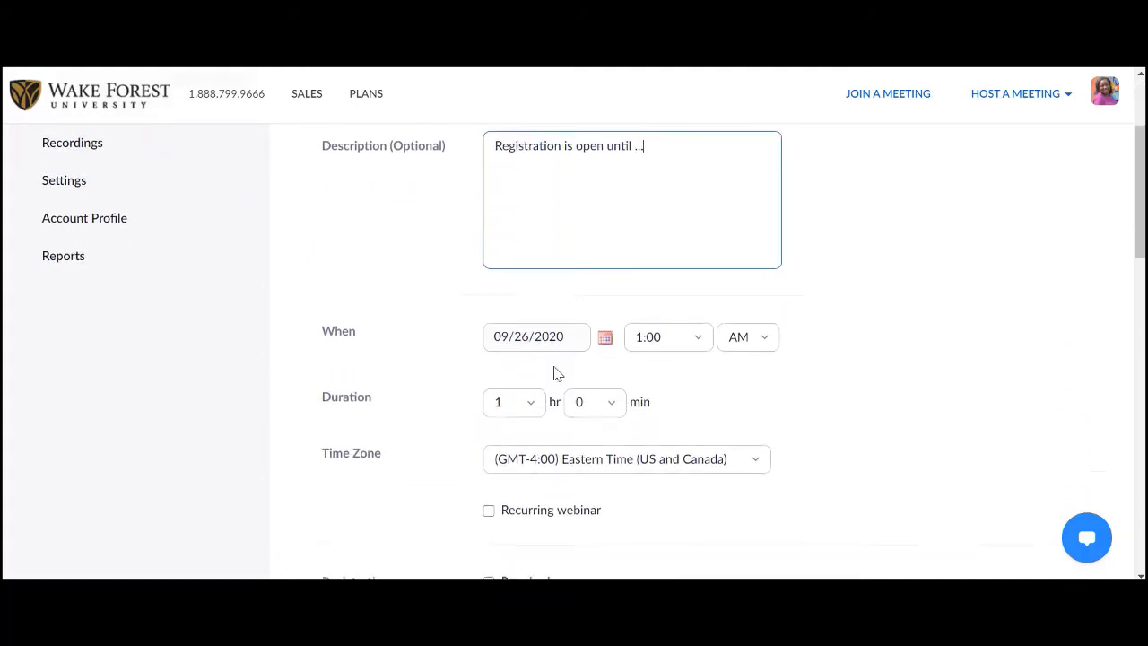
{"action": "left_click", "coordinate": [604, 335]}
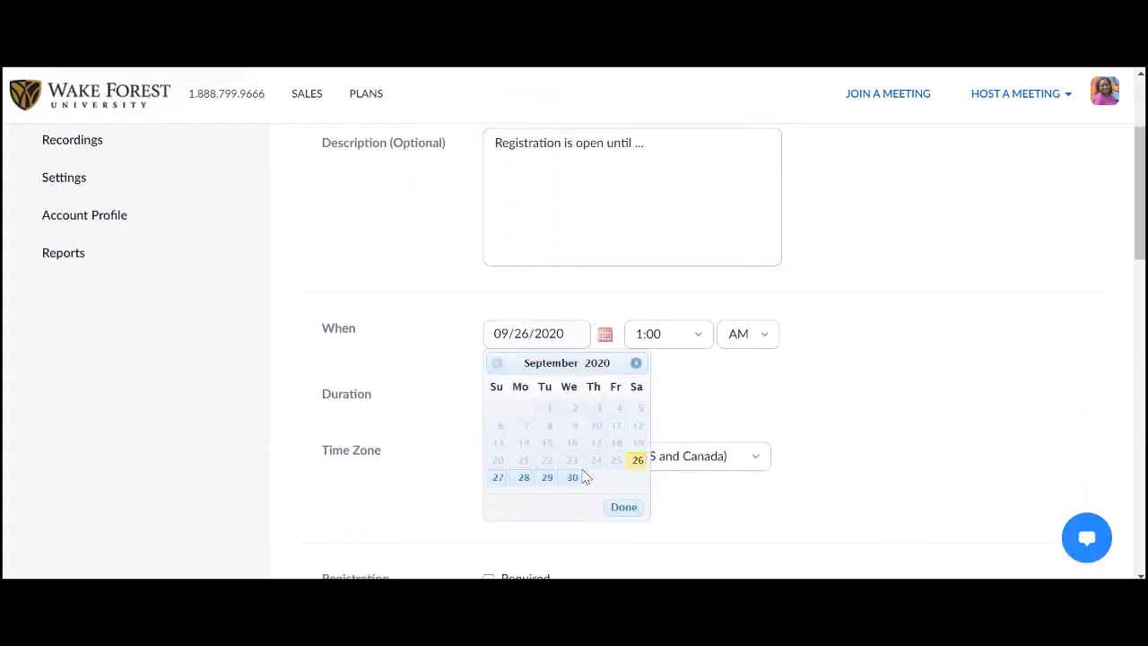
{"action": "left_click", "coordinate": [573, 478]}
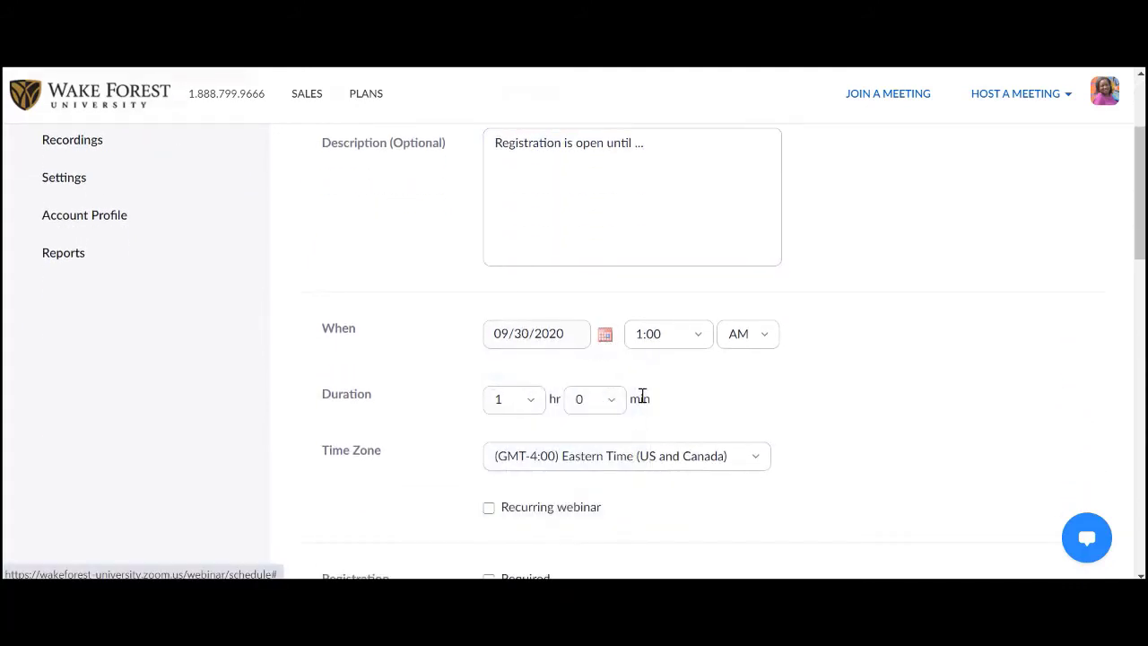
{"action": "left_click", "coordinate": [766, 340]}
{"action": "left_click", "coordinate": [735, 403]}
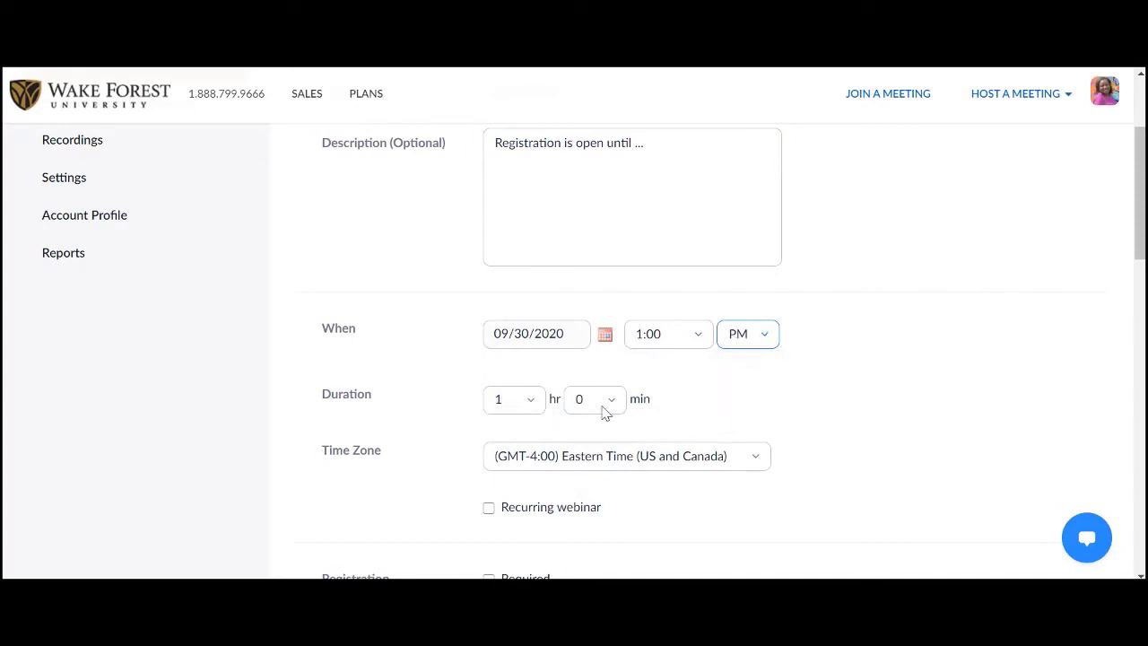
Go over the registration, passcode, video and audio settings, and enable the practice session in the webinar options
{"action": "scroll", "coordinate": [601, 439], "scroll_direction": "down", "scroll_amount": 2}
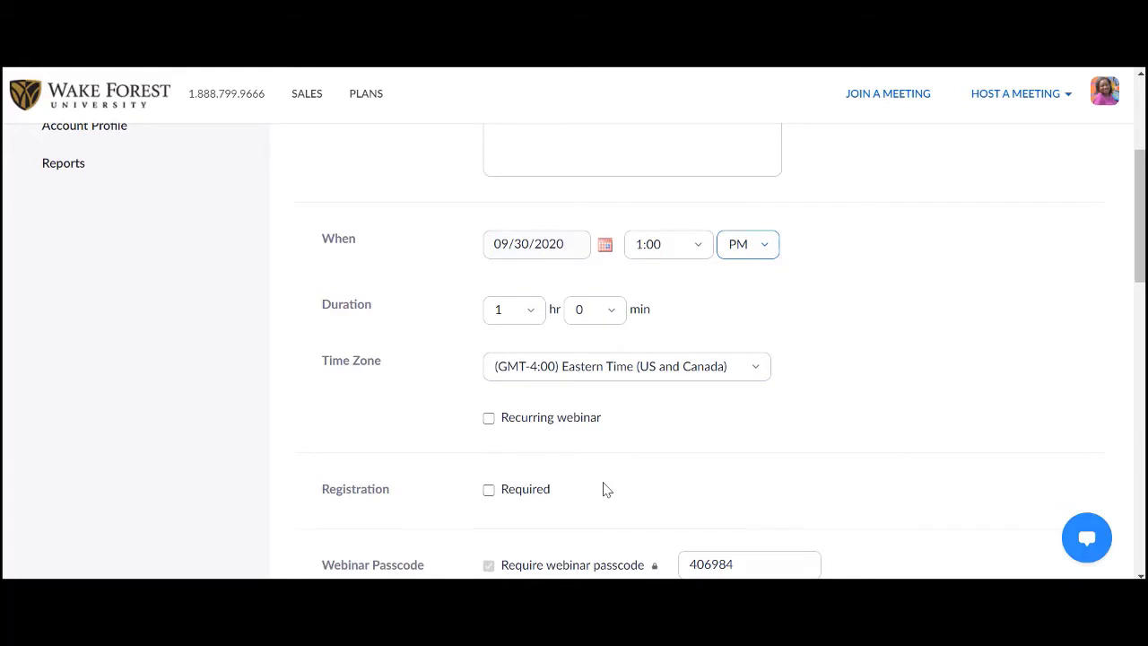
{"action": "scroll", "coordinate": [609, 489], "scroll_direction": "down", "scroll_amount": 2}
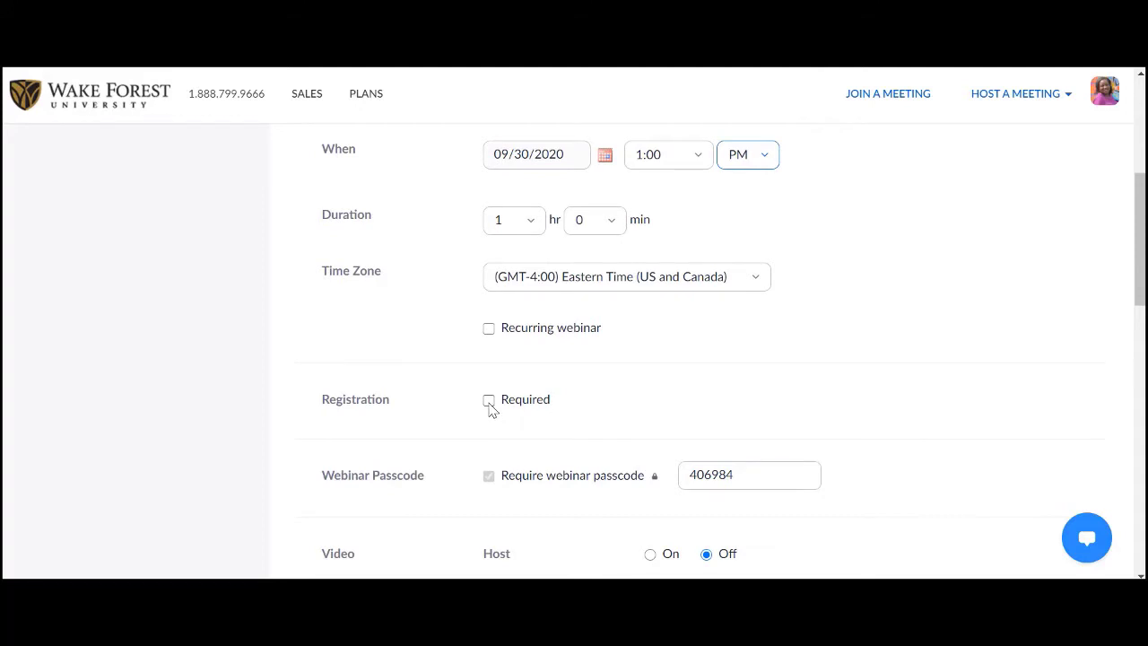
{"action": "scroll", "coordinate": [515, 415], "scroll_direction": "down", "scroll_amount": 2}
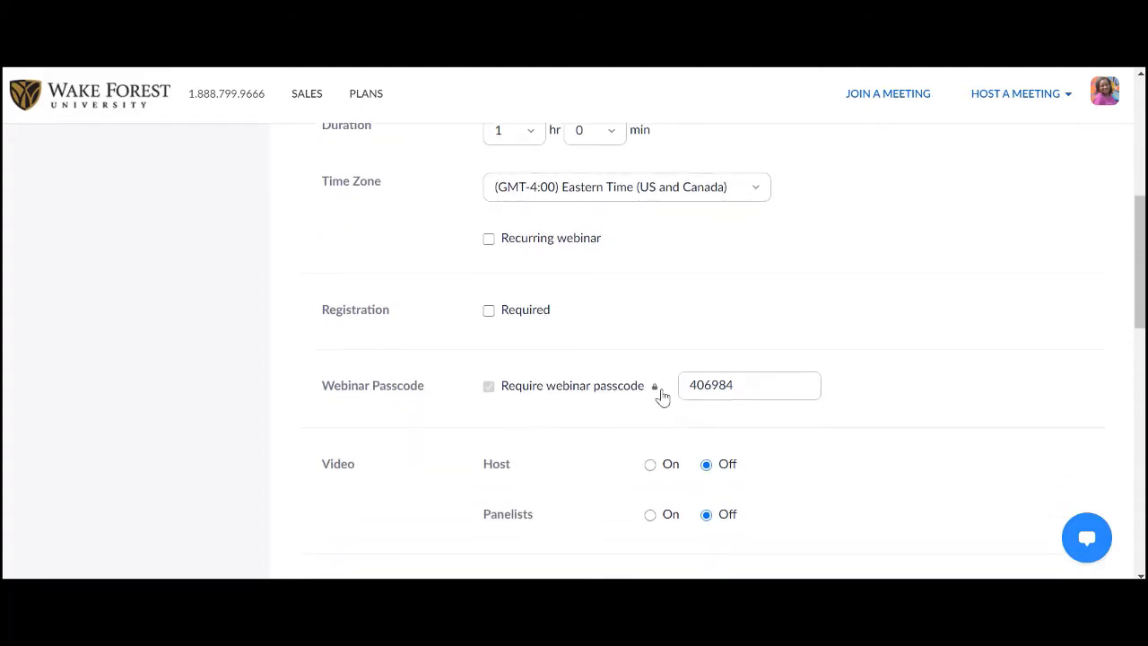
{"action": "left_click", "coordinate": [737, 387]}
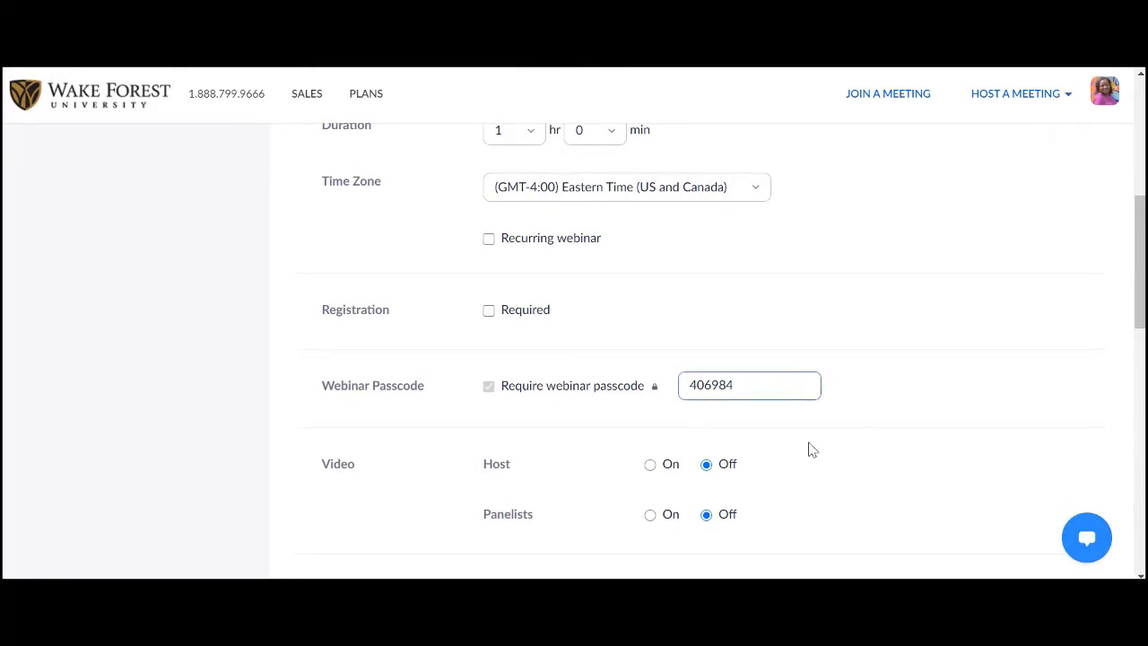
{"action": "scroll", "coordinate": [823, 461], "scroll_direction": "down", "scroll_amount": 1}
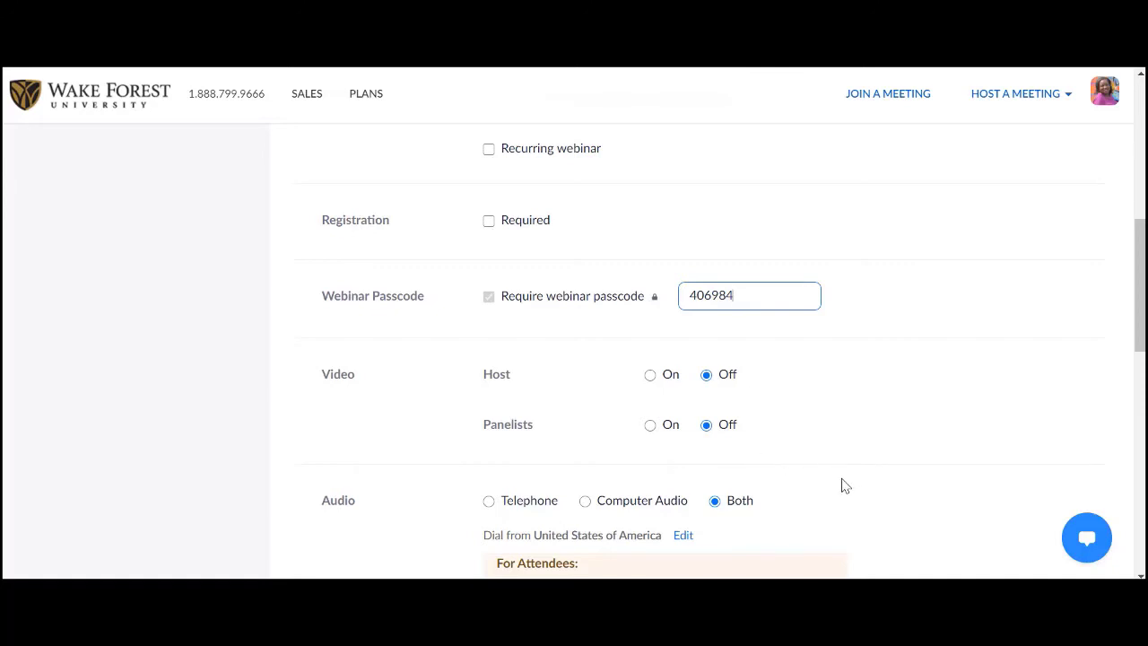
{"action": "scroll", "coordinate": [844, 486], "scroll_direction": "down", "scroll_amount": 1}
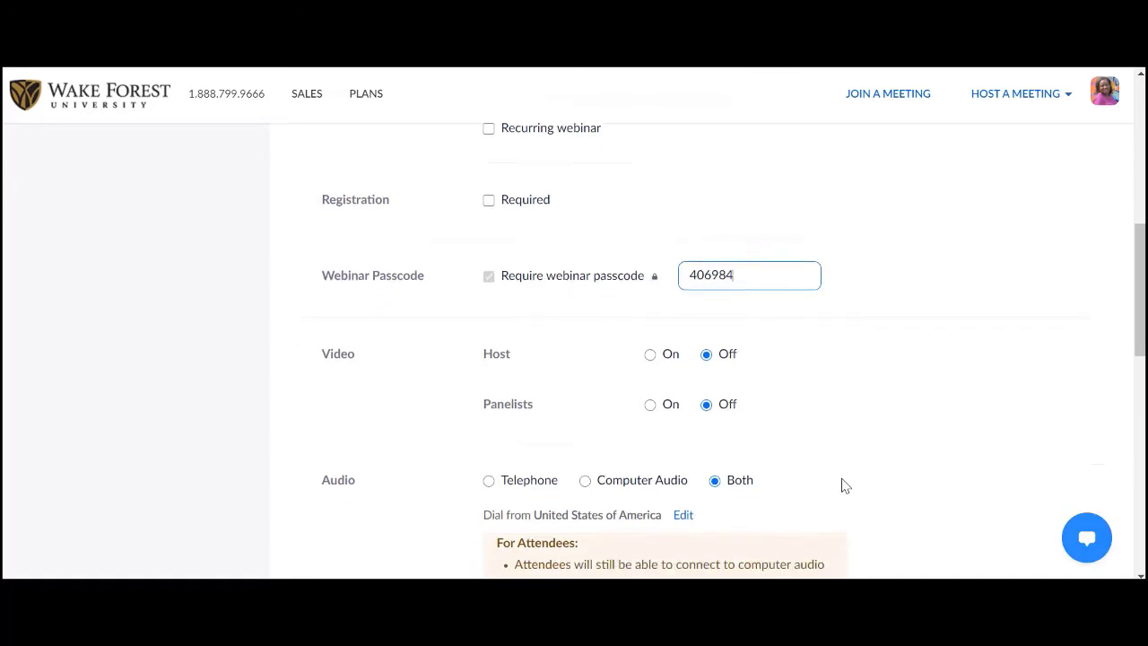
{"action": "scroll", "coordinate": [845, 485], "scroll_direction": "down", "scroll_amount": 1}
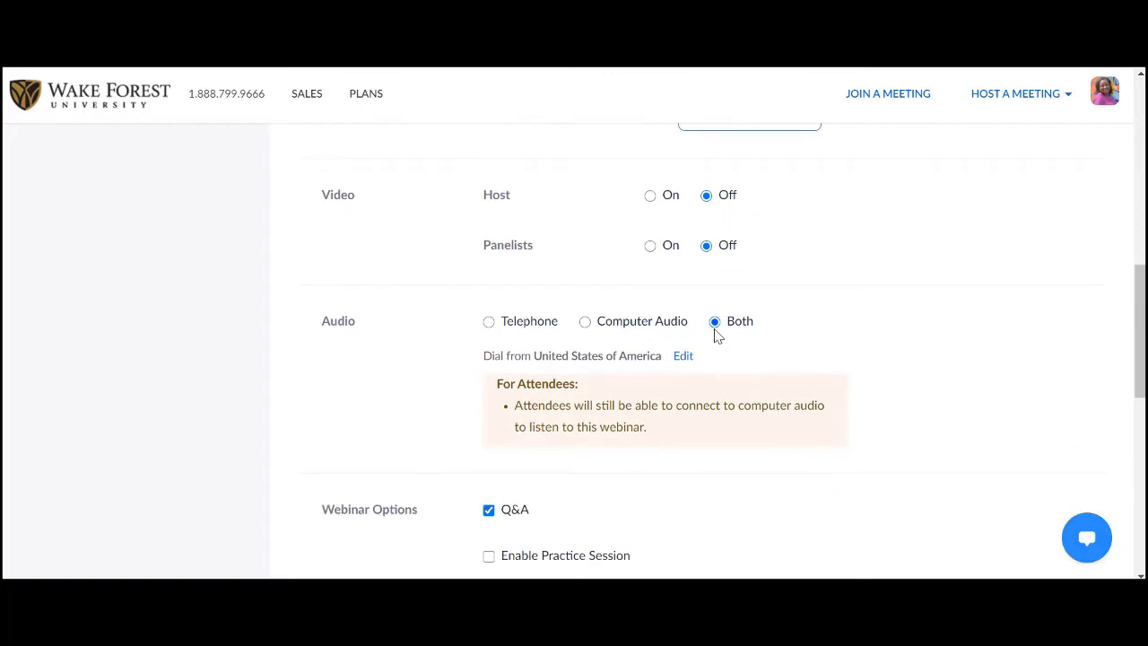
{"action": "scroll", "coordinate": [783, 481], "scroll_direction": "down", "scroll_amount": 2}
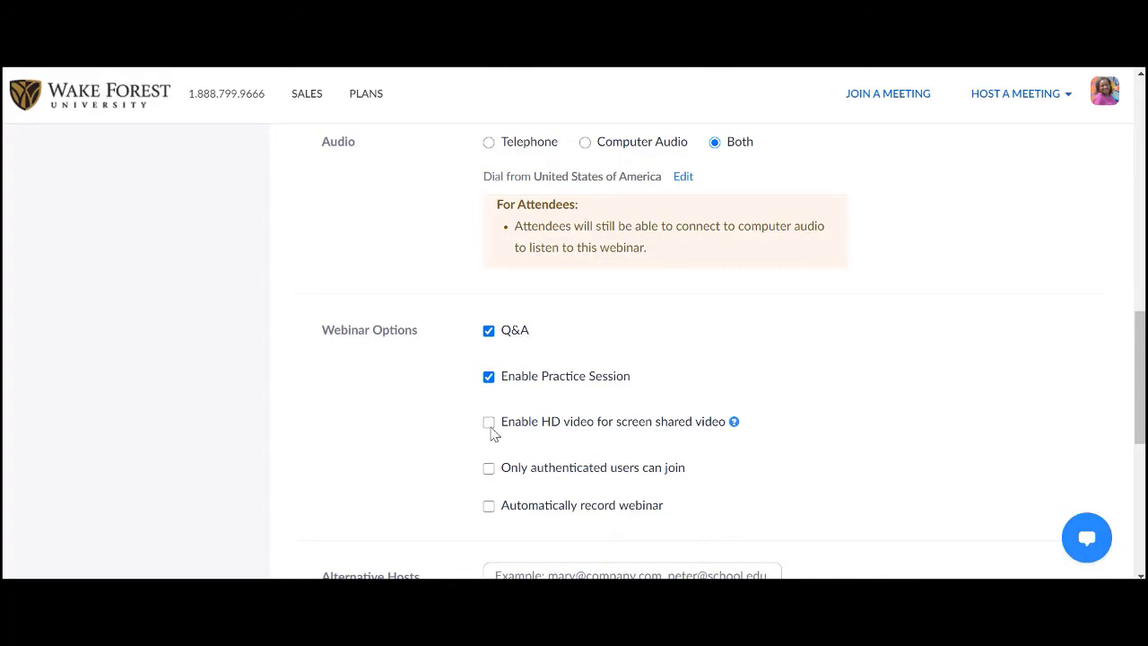
Try enabling HD video for screen shared video, check the option's explanation and turn it off again
{"action": "left_click", "coordinate": [490, 427]}
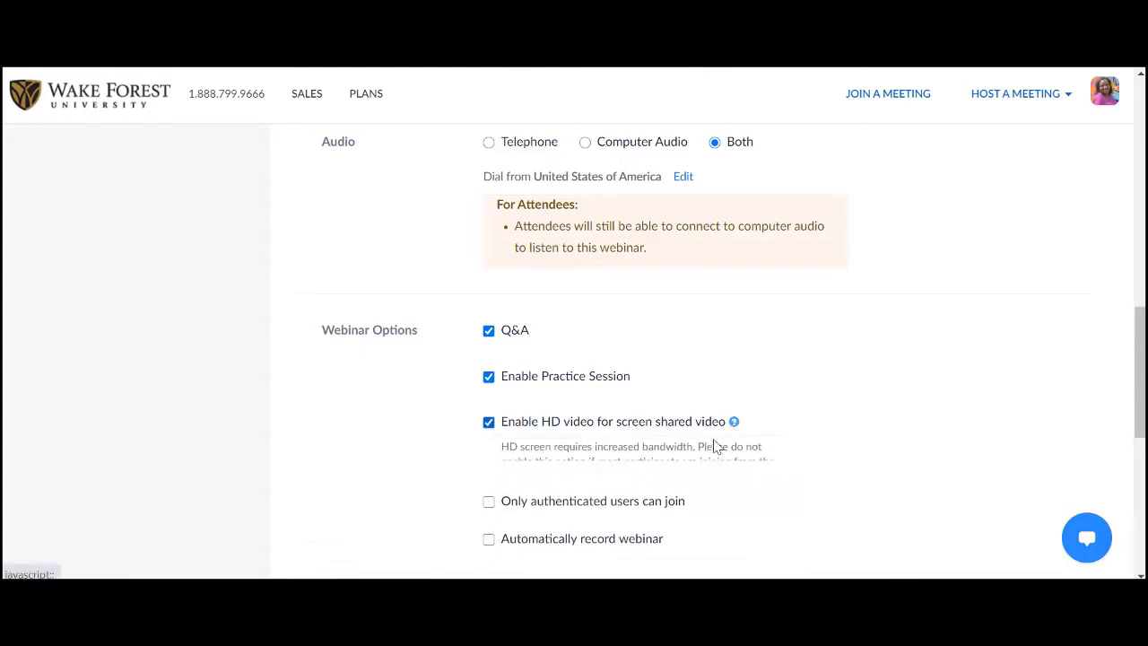
{"action": "left_click", "coordinate": [733, 422]}
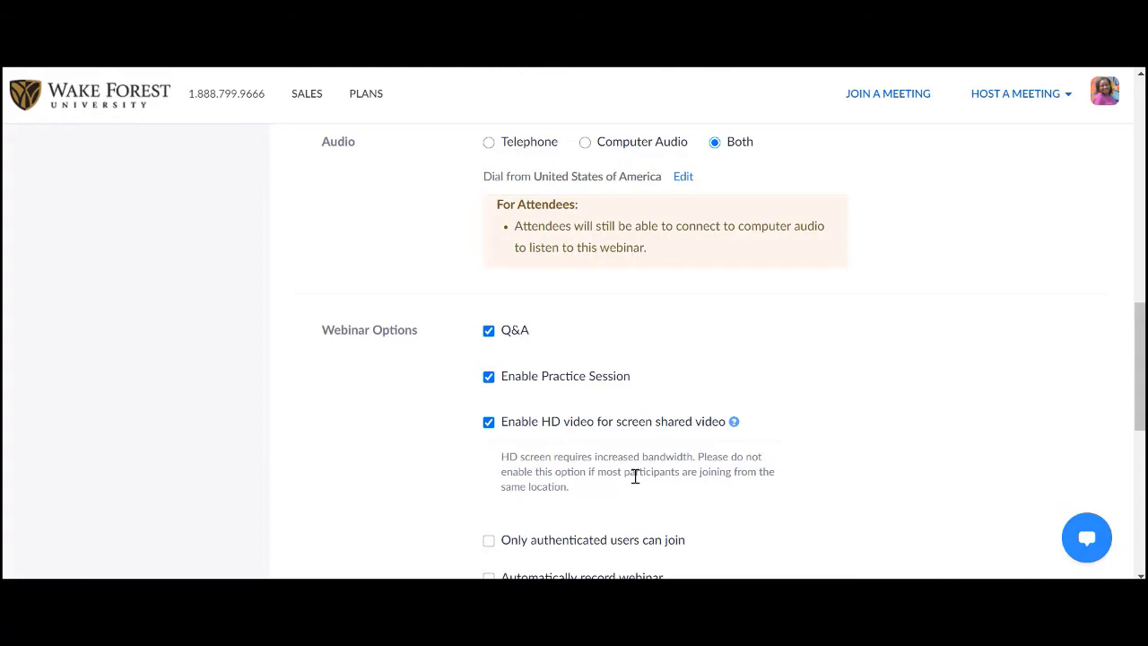
{"action": "left_click", "coordinate": [488, 422]}
Restrict the webinar so that only authenticated users signed in to Zoom can join
{"action": "scroll", "coordinate": [434, 483], "scroll_direction": "down", "scroll_amount": 1}
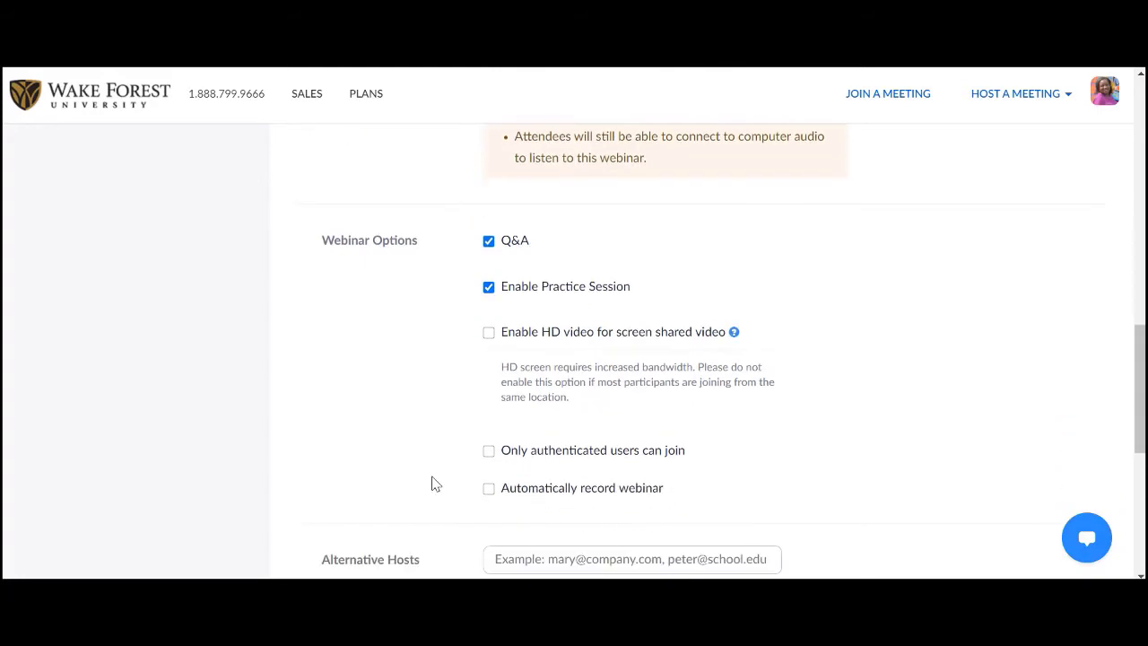
{"action": "left_click", "coordinate": [489, 452]}
{"action": "scroll", "coordinate": [727, 462], "scroll_direction": "down", "scroll_amount": 1}
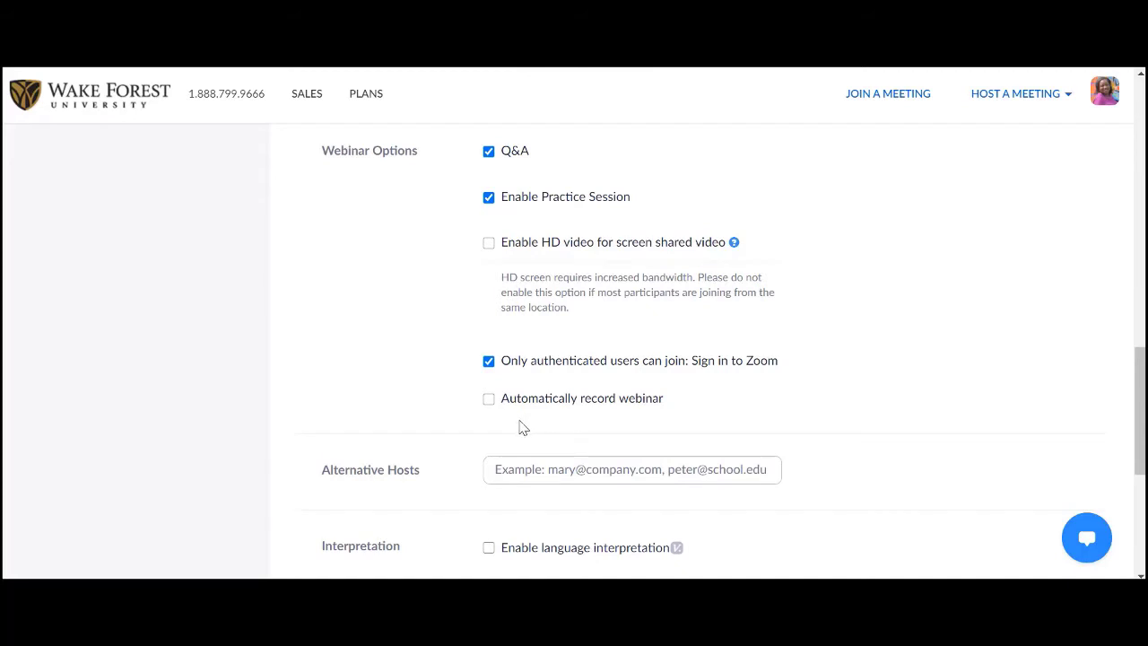
Enable language interpretation for the webinar and look through the languages available for an interpreter
{"action": "scroll", "coordinate": [525, 427], "scroll_direction": "down", "scroll_amount": 1}
{"action": "left_click", "coordinate": [529, 383]}
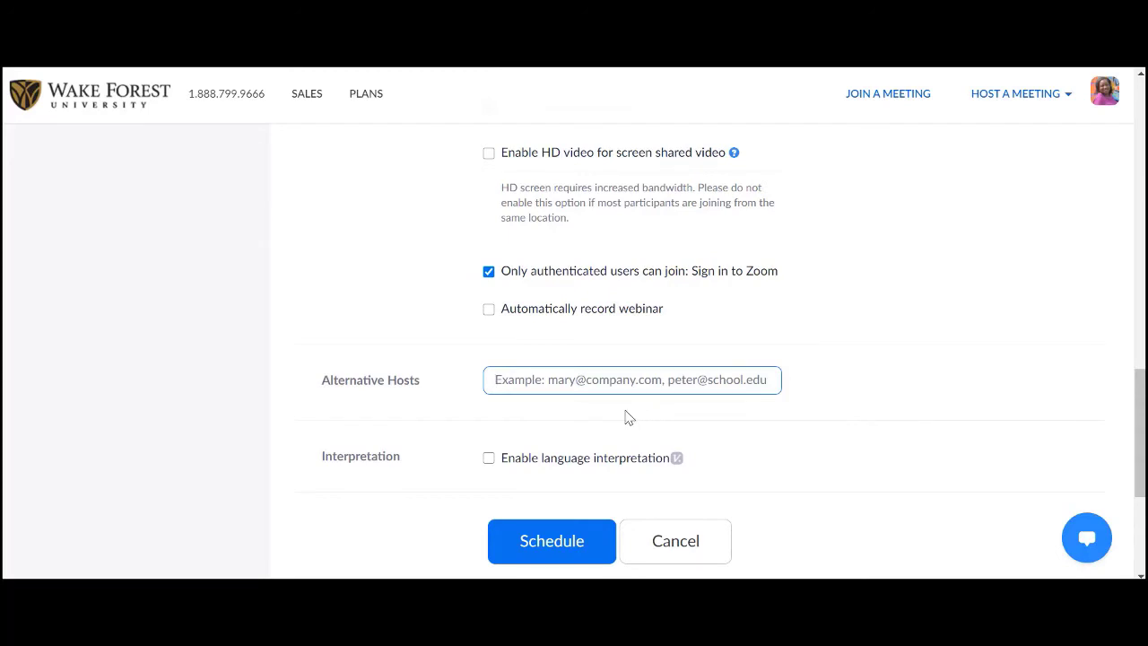
{"action": "scroll", "coordinate": [628, 417], "scroll_direction": "down", "scroll_amount": 1}
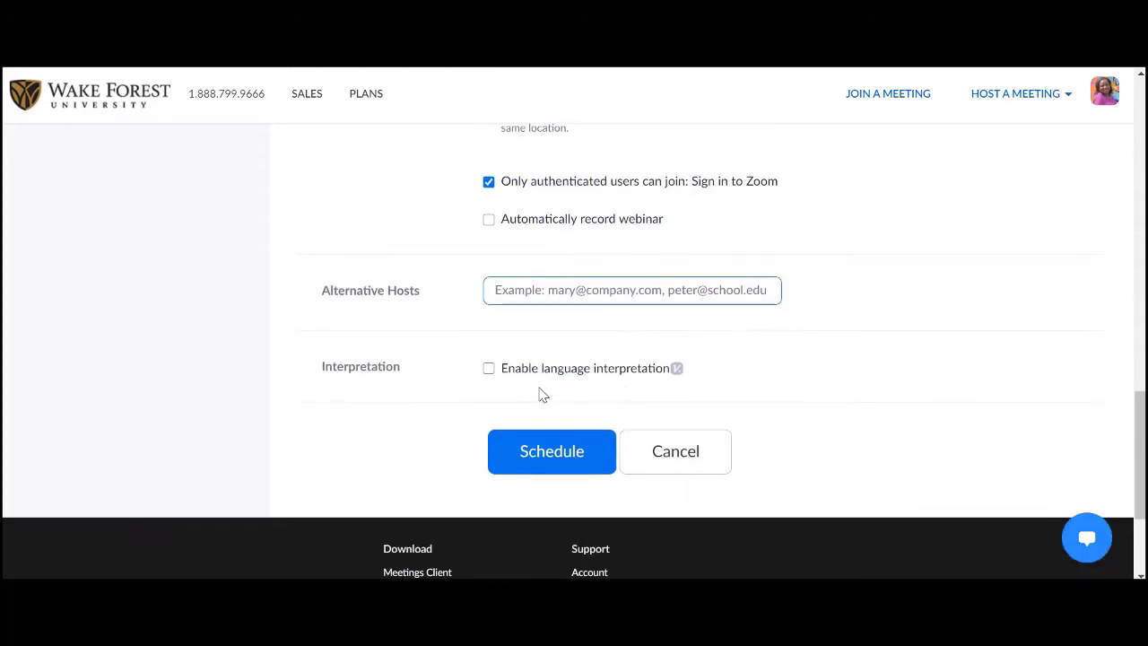
{"action": "left_click", "coordinate": [489, 371]}
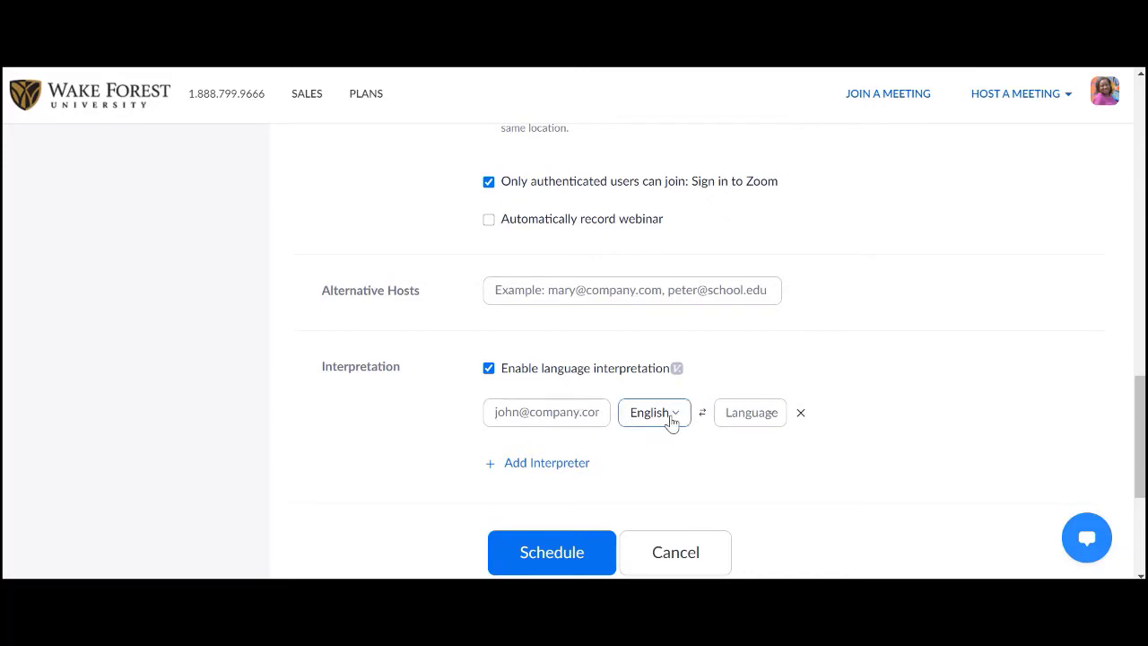
{"action": "left_click", "coordinate": [758, 417]}
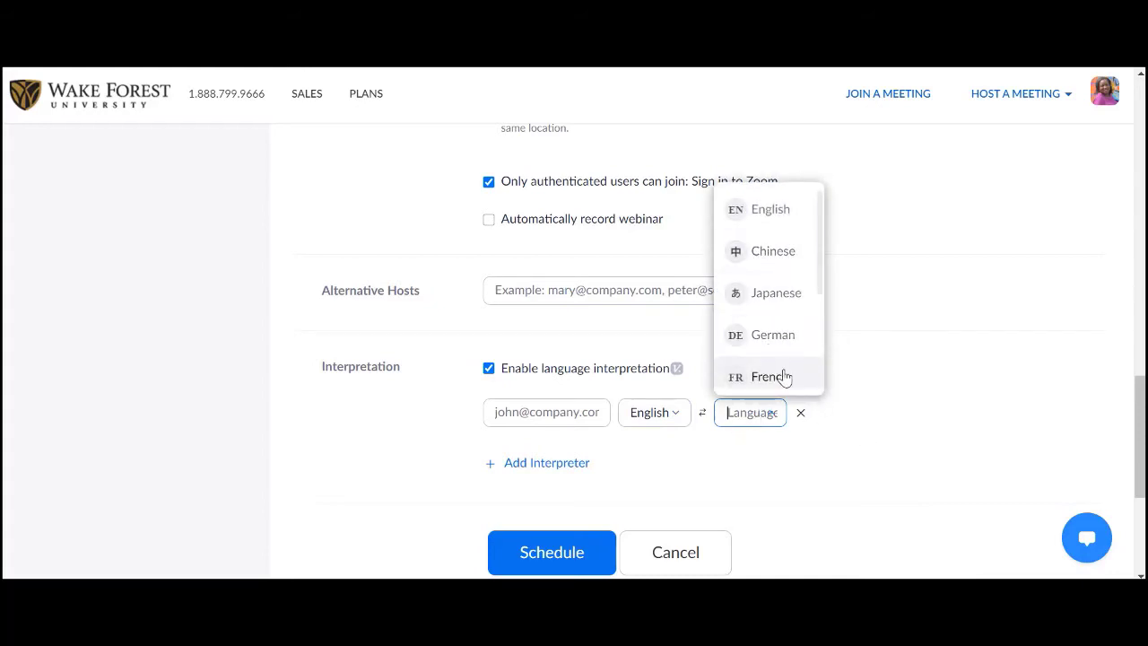
{"action": "scroll", "coordinate": [785, 377], "scroll_direction": "down", "scroll_amount": 4}
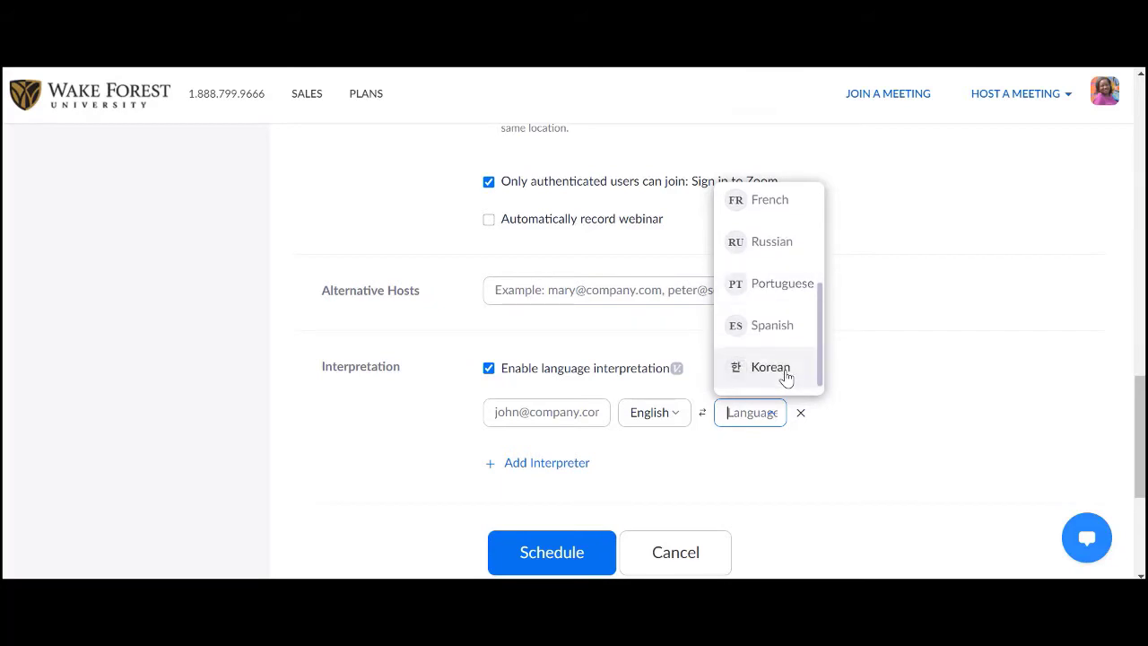
{"action": "left_click", "coordinate": [848, 454]}
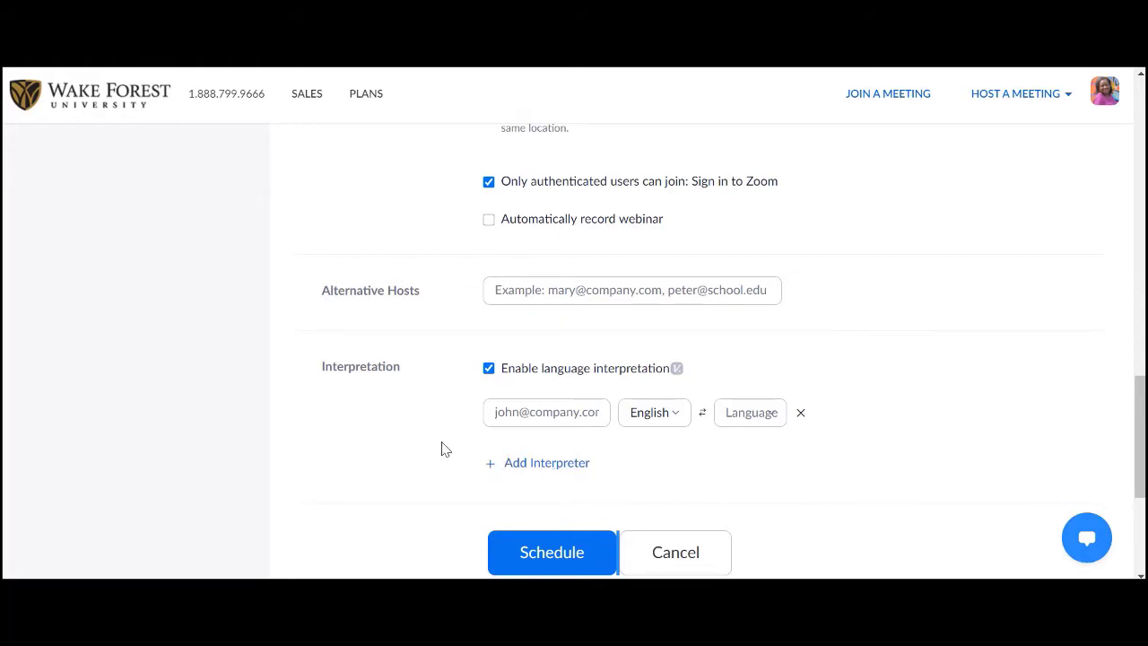
Turn language interpretation off and schedule the webinar
{"action": "left_click", "coordinate": [489, 371]}
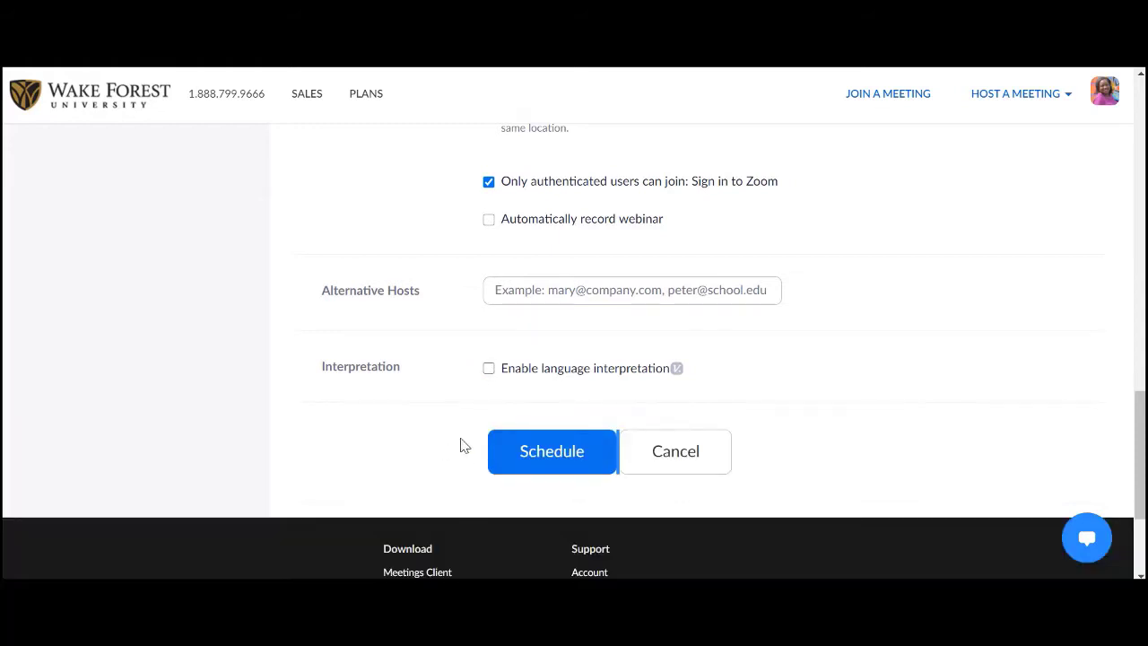
{"action": "left_click", "coordinate": [532, 458]}
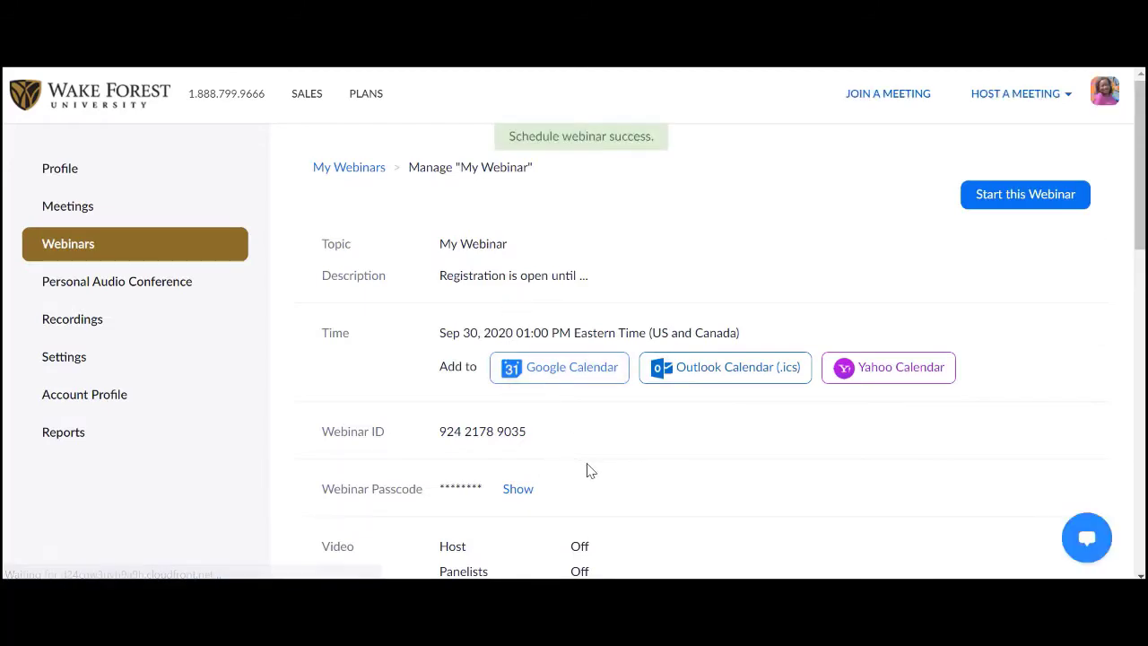
Review the scheduled webinar's summary, invitation details, email settings and branding options
{"action": "scroll", "coordinate": [615, 474], "scroll_direction": "down", "scroll_amount": 3}
{"action": "scroll", "coordinate": [615, 474], "scroll_direction": "down", "scroll_amount": 2}
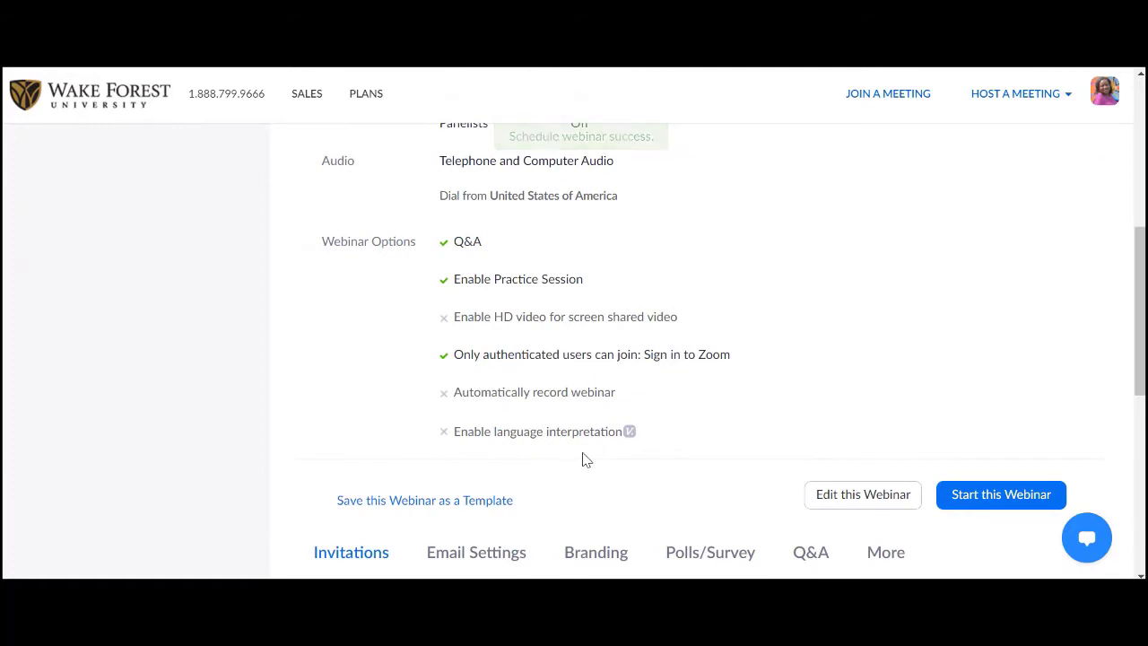
{"action": "scroll", "coordinate": [584, 457], "scroll_direction": "down", "scroll_amount": 3}
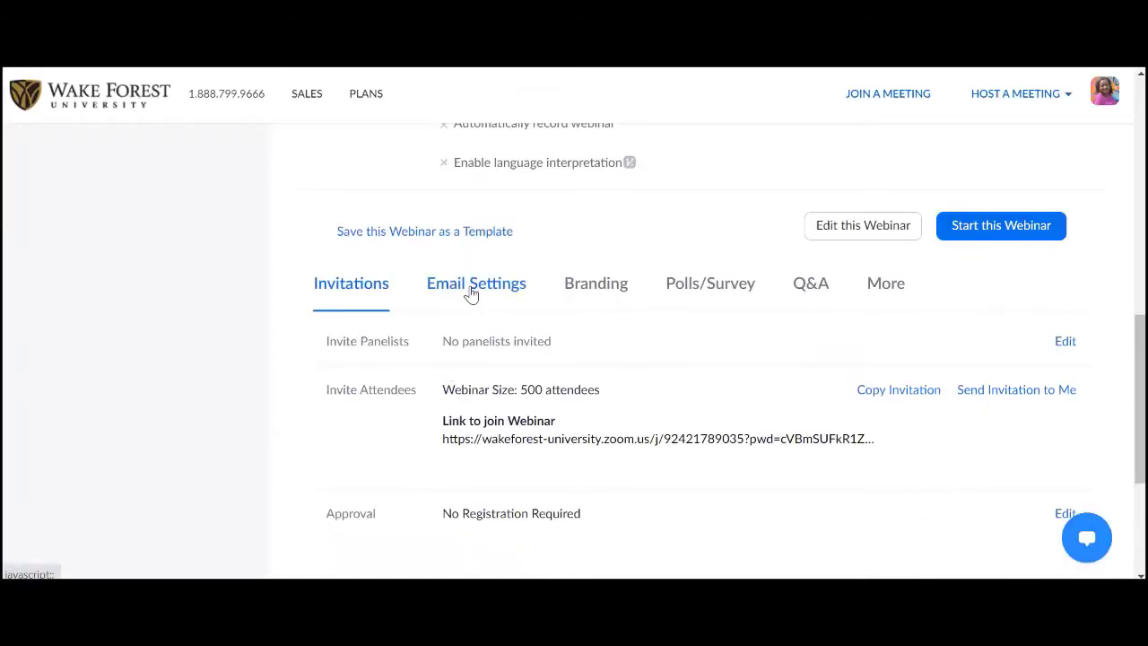
{"action": "left_click", "coordinate": [469, 292]}
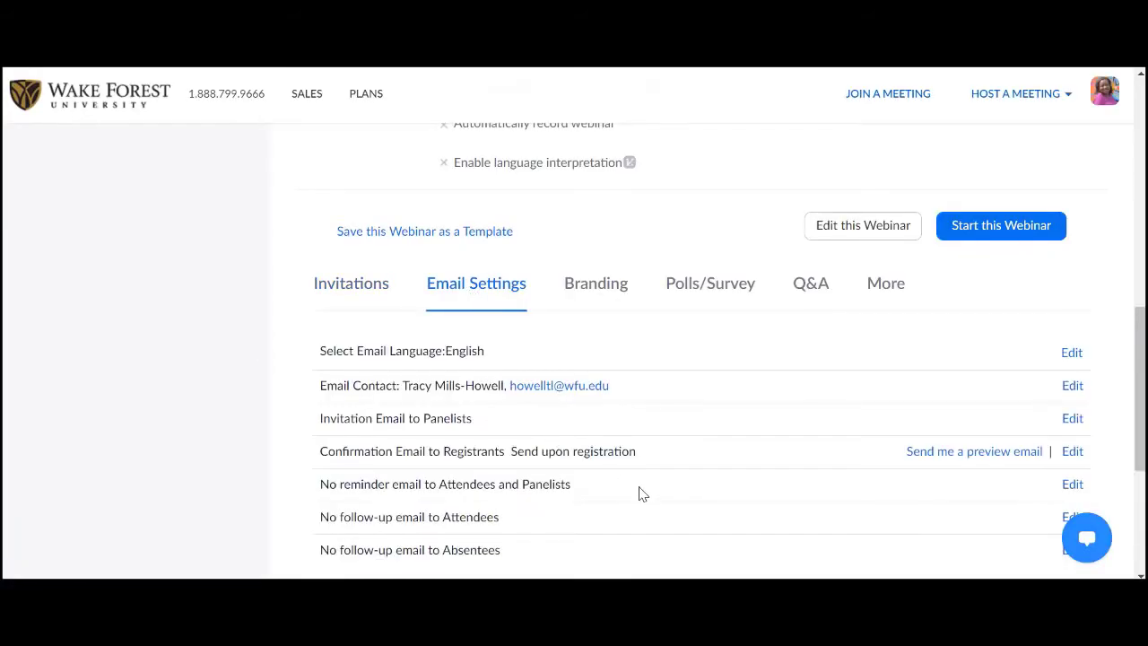
{"action": "left_click", "coordinate": [603, 291]}
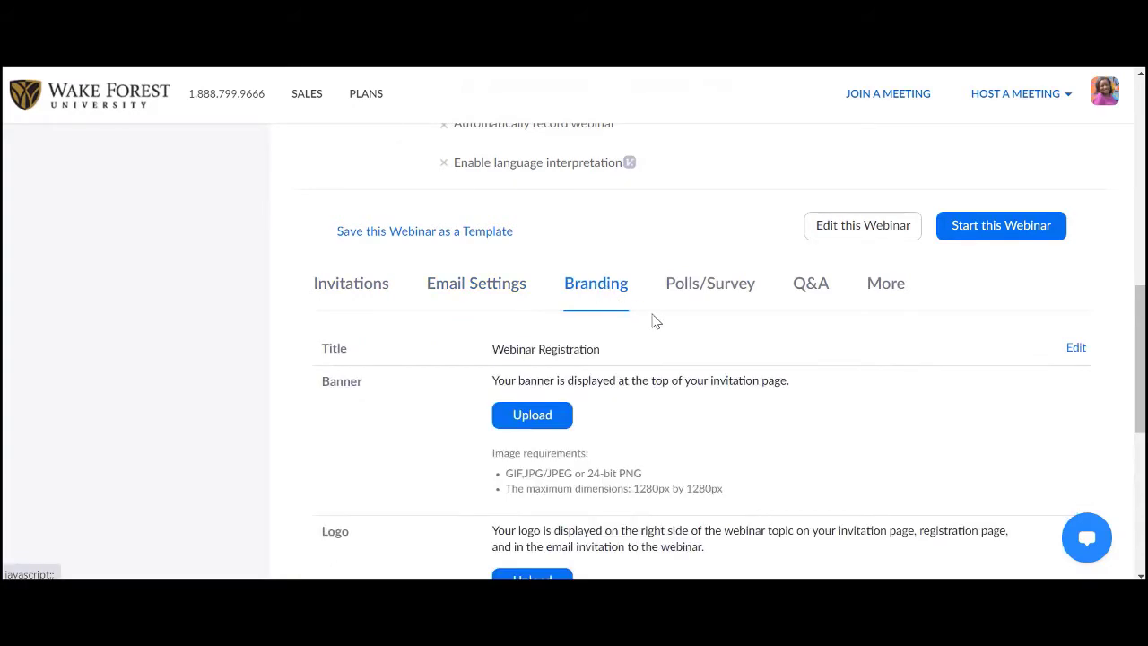
{"action": "scroll", "coordinate": [891, 371], "scroll_direction": "down", "scroll_amount": 1}
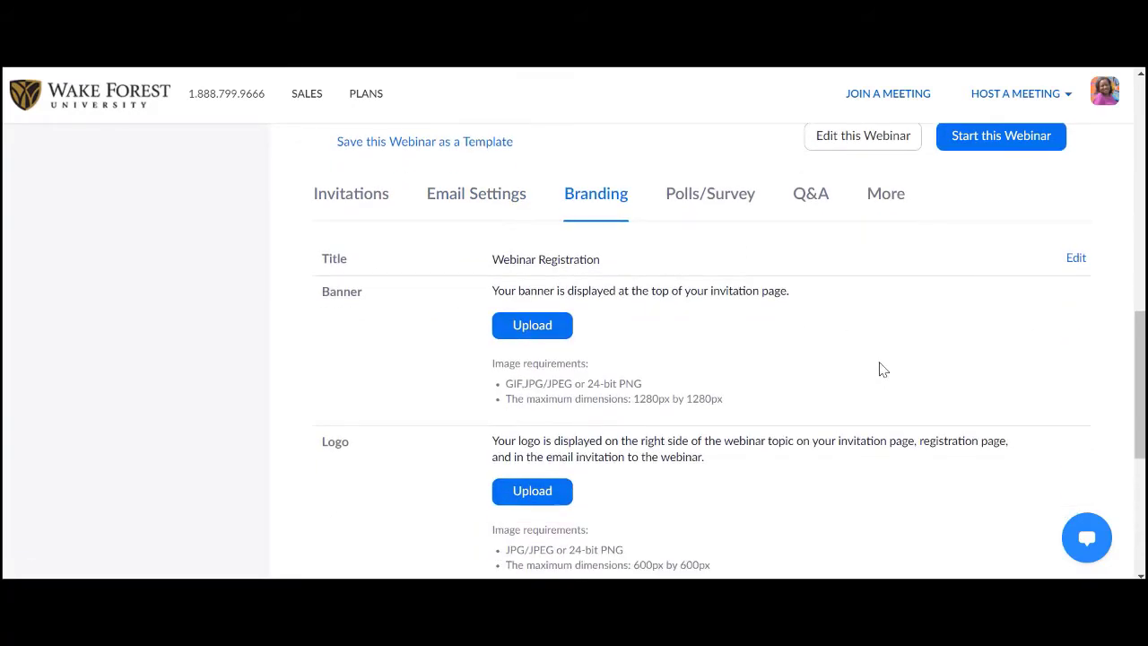
Review the webinar's poll and survey, Q&A, integration and live streaming settings
{"action": "left_click", "coordinate": [717, 209]}
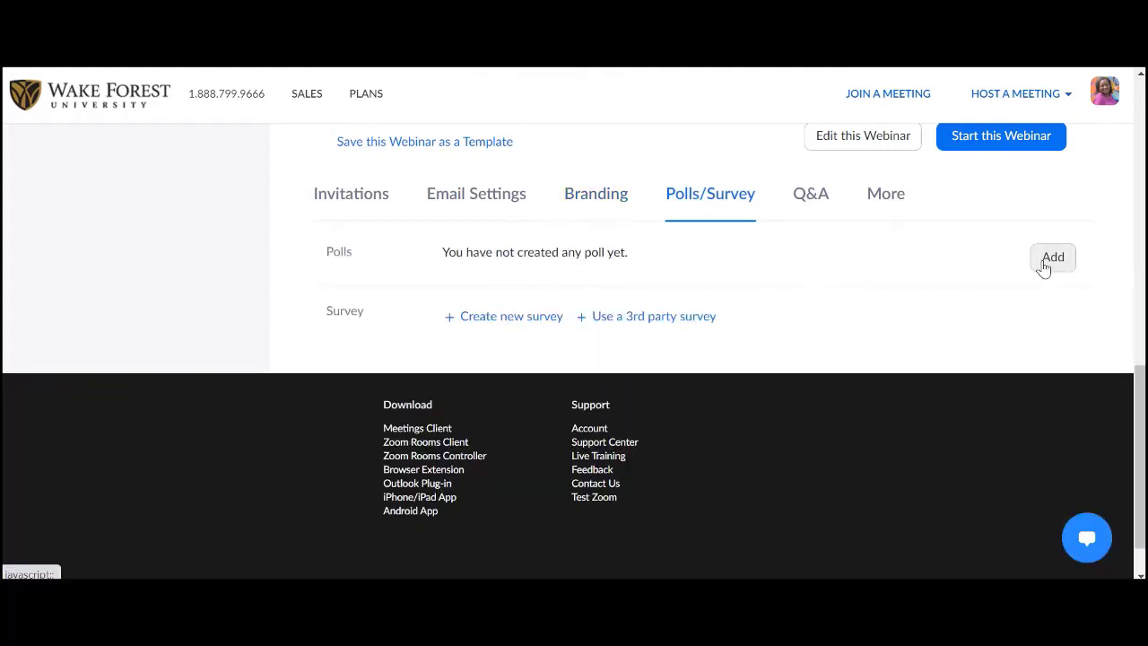
{"action": "left_click", "coordinate": [802, 207]}
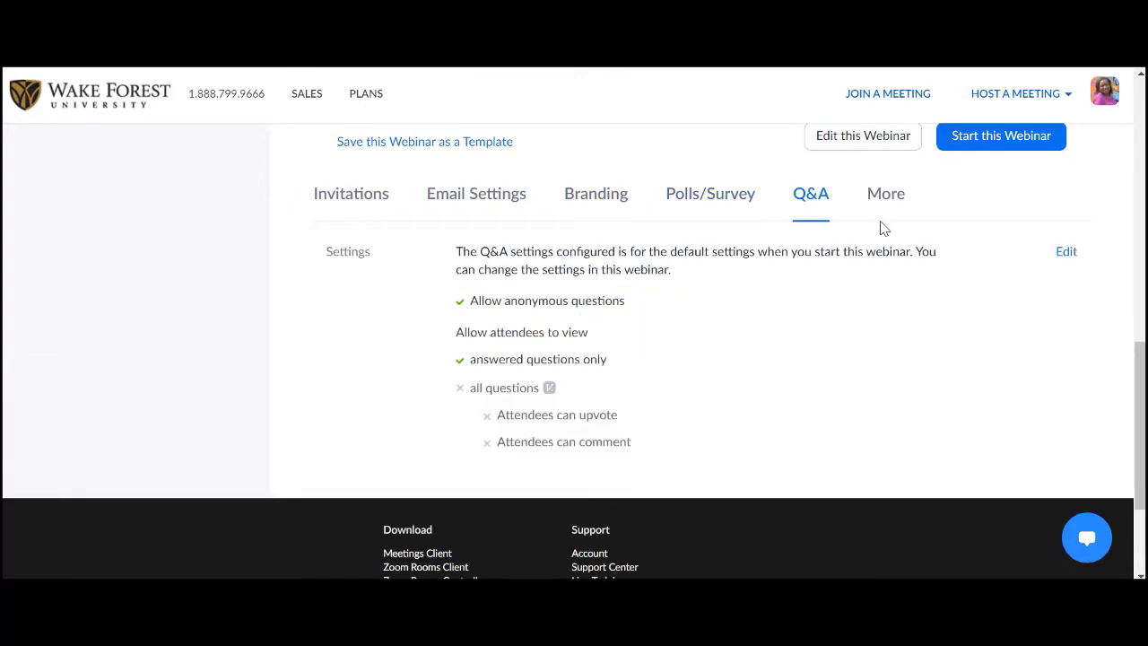
{"action": "left_click", "coordinate": [886, 195]}
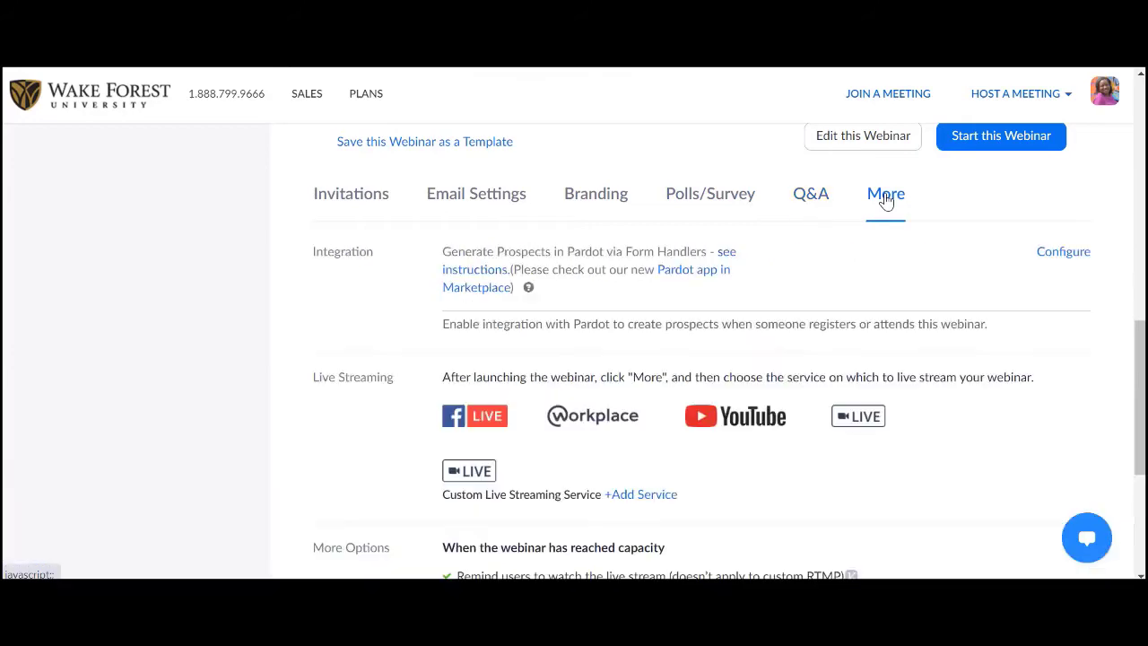
{"action": "scroll", "coordinate": [864, 330], "scroll_direction": "down", "scroll_amount": 2}
{"action": "scroll", "coordinate": [864, 330], "scroll_direction": "down", "scroll_amount": 2}
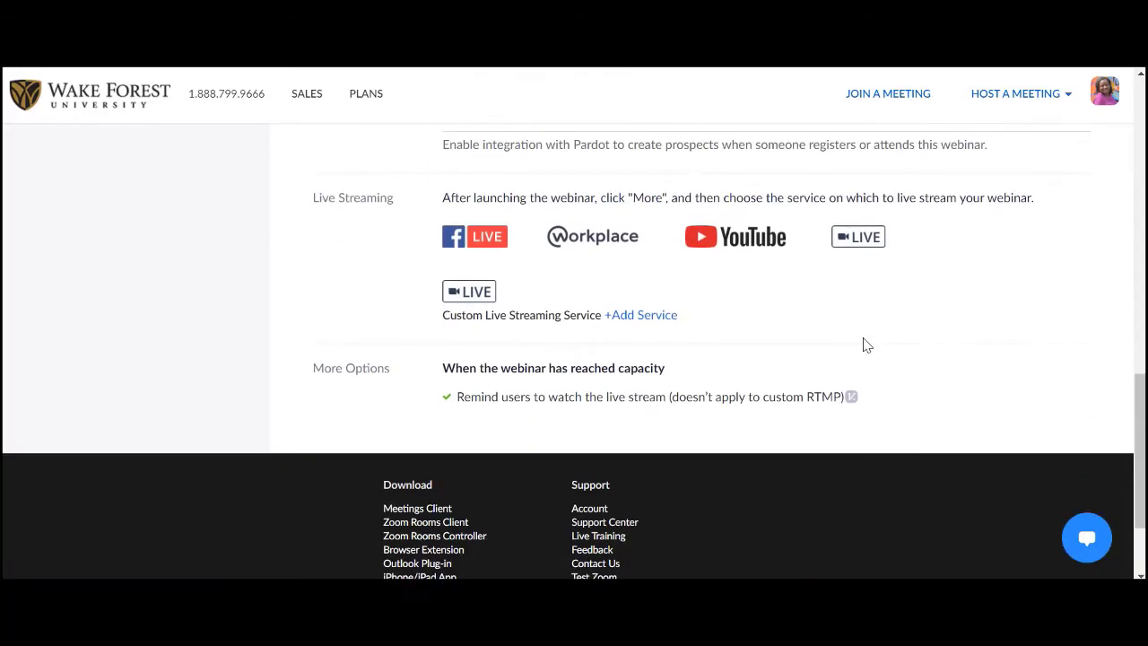
{"action": "scroll", "coordinate": [866, 346], "scroll_direction": "up", "scroll_amount": 15}
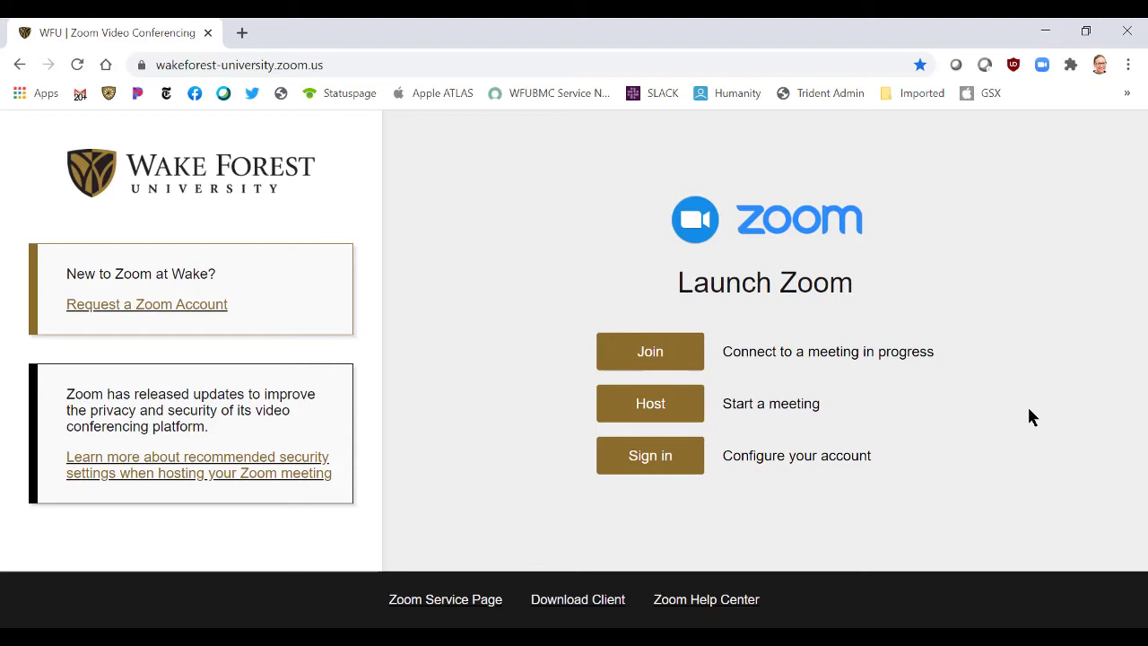
Sign in to the university's Zoom portal, start the Zoom Webinar Training webinar and join with computer audio in a maximized window
{"action": "left_click", "coordinate": [647, 457]}
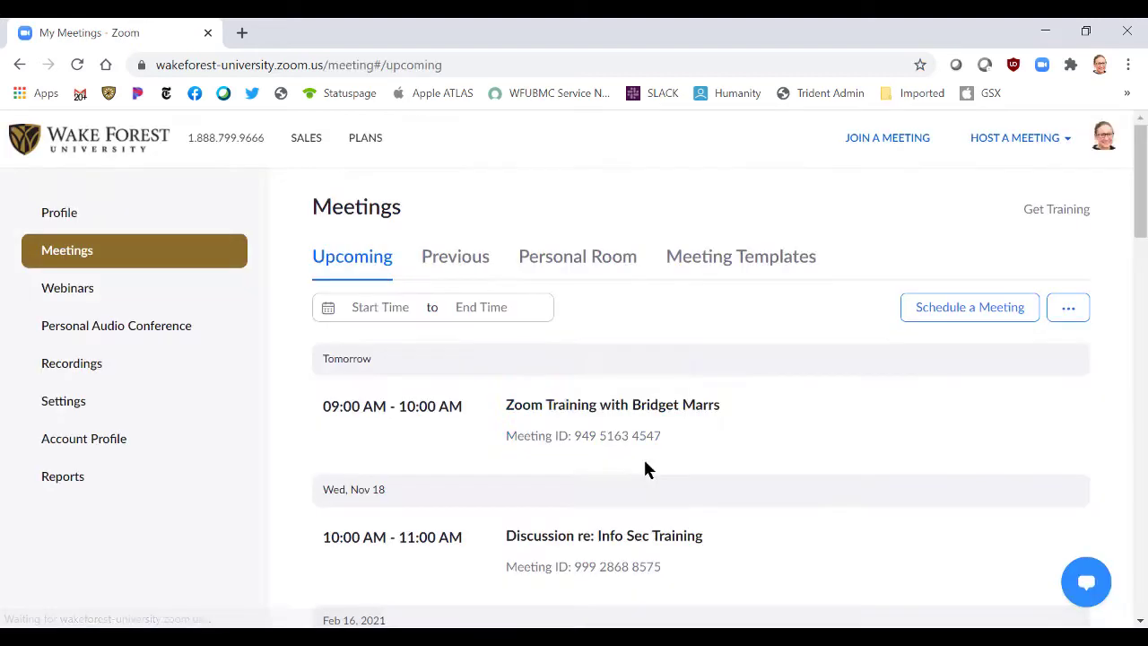
{"action": "left_click", "coordinate": [111, 298]}
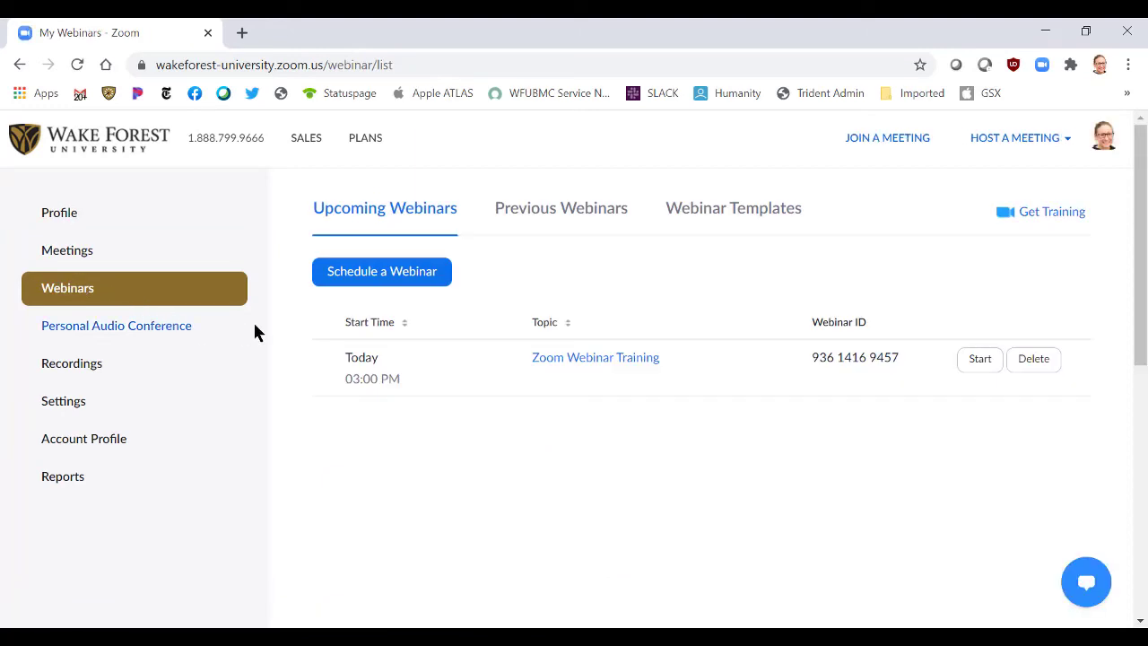
{"action": "left_click", "coordinate": [980, 364]}
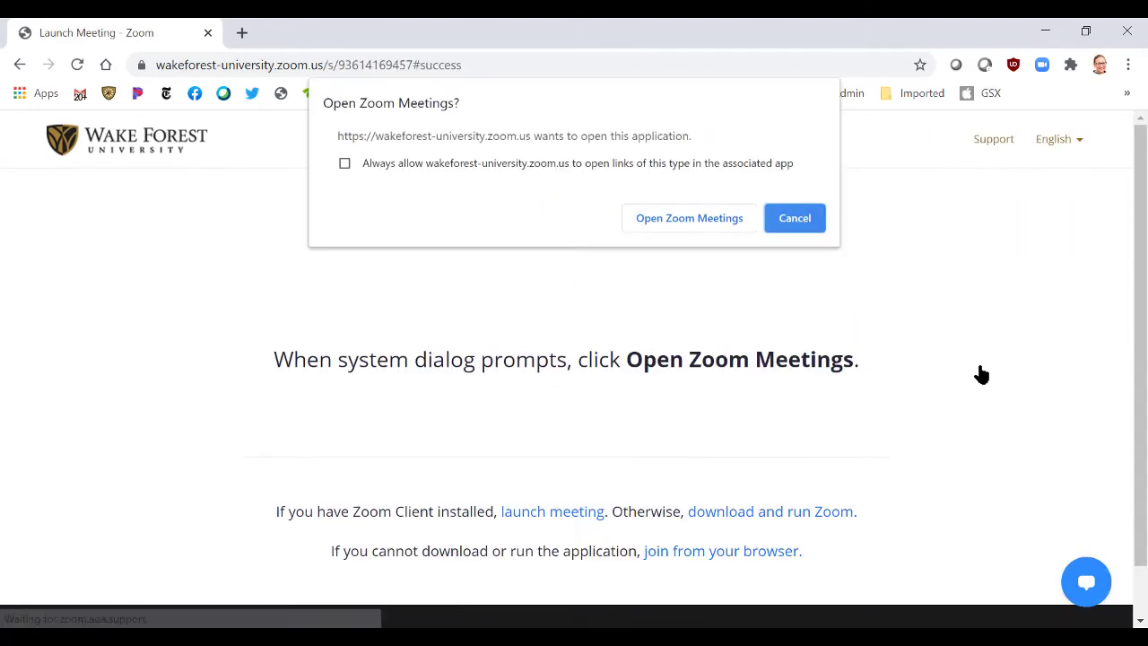
{"action": "left_click", "coordinate": [649, 221]}
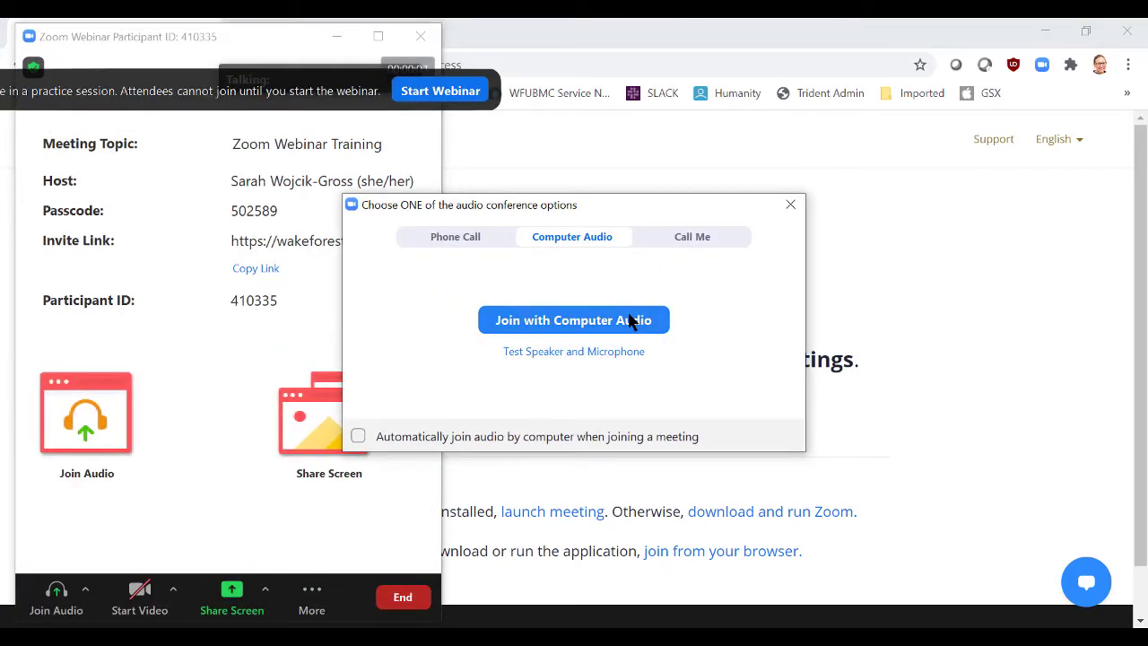
{"action": "left_click", "coordinate": [630, 321]}
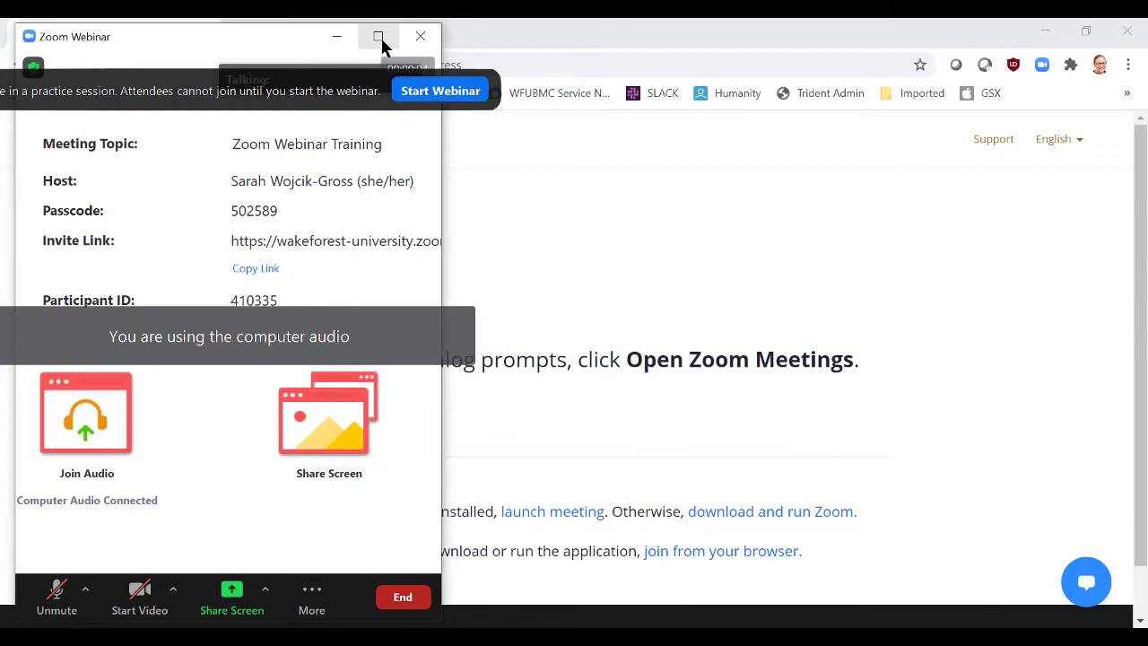
{"action": "left_click", "coordinate": [379, 37]}
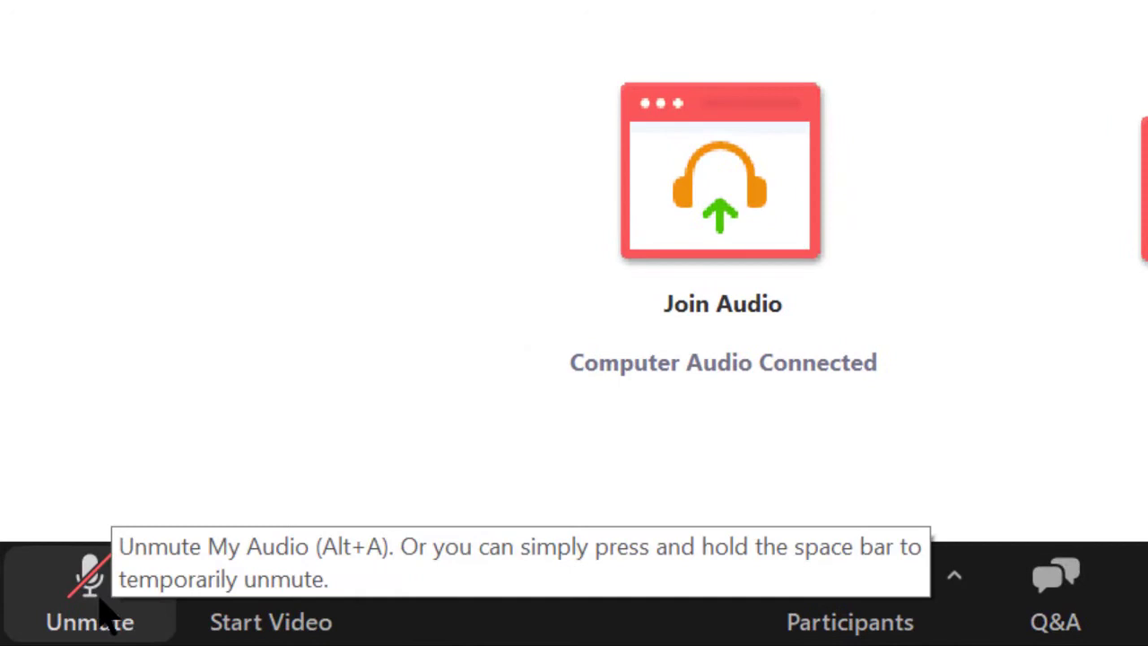
Unmute the microphone and start the host's video in the practice session
{"action": "left_click", "coordinate": [103, 617]}
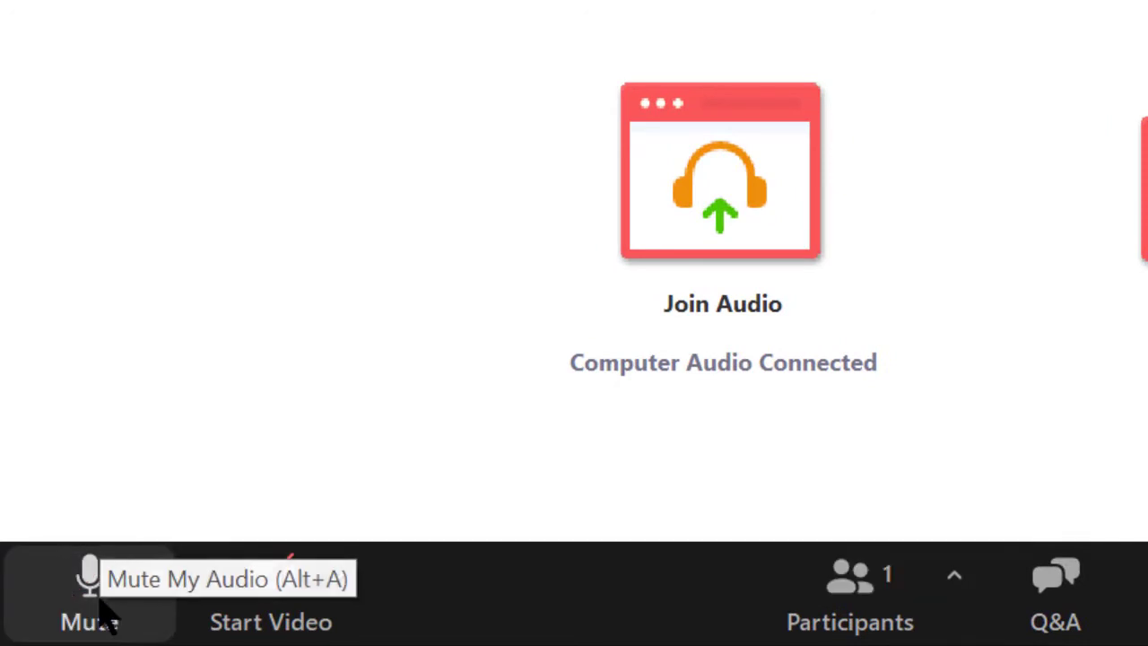
{"action": "left_click", "coordinate": [279, 625]}
{"action": "left_click", "coordinate": [346, 581]}
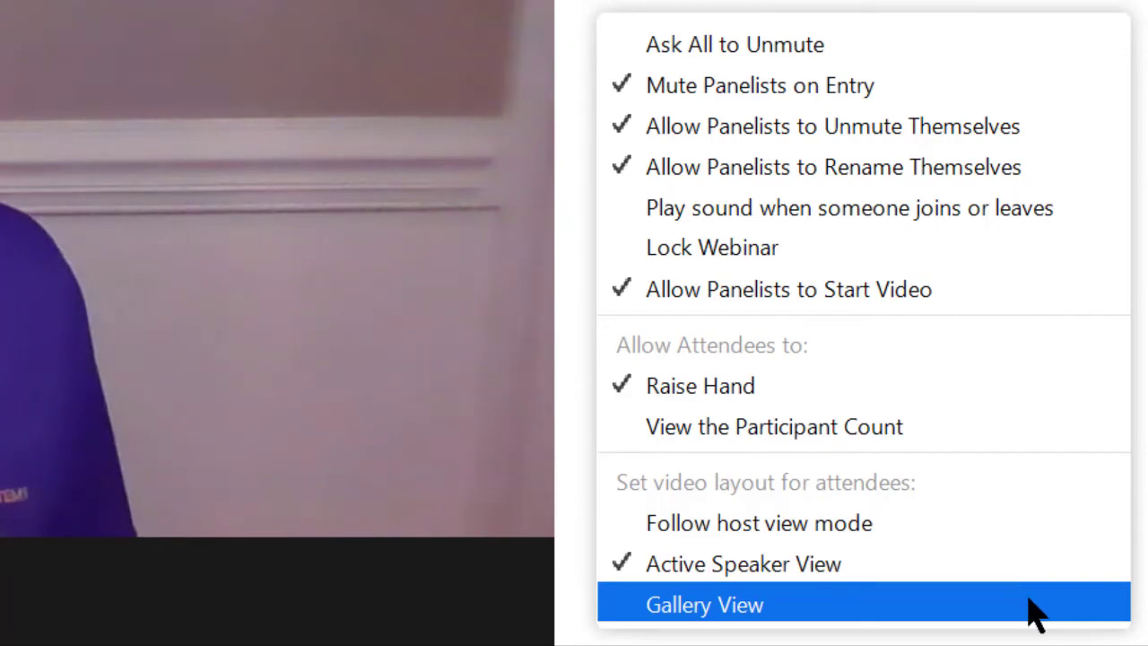
Try Gallery View as the attendees' video layout and switch back to Active Speaker View
{"action": "left_click", "coordinate": [1033, 605]}
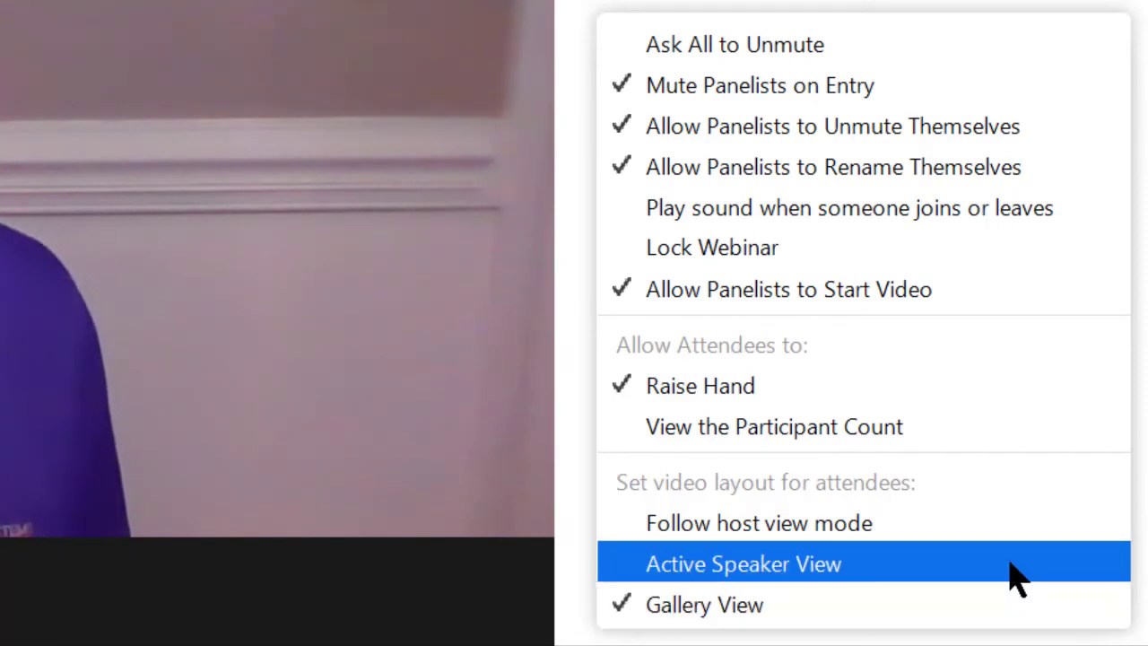
{"action": "left_click", "coordinate": [1015, 577]}
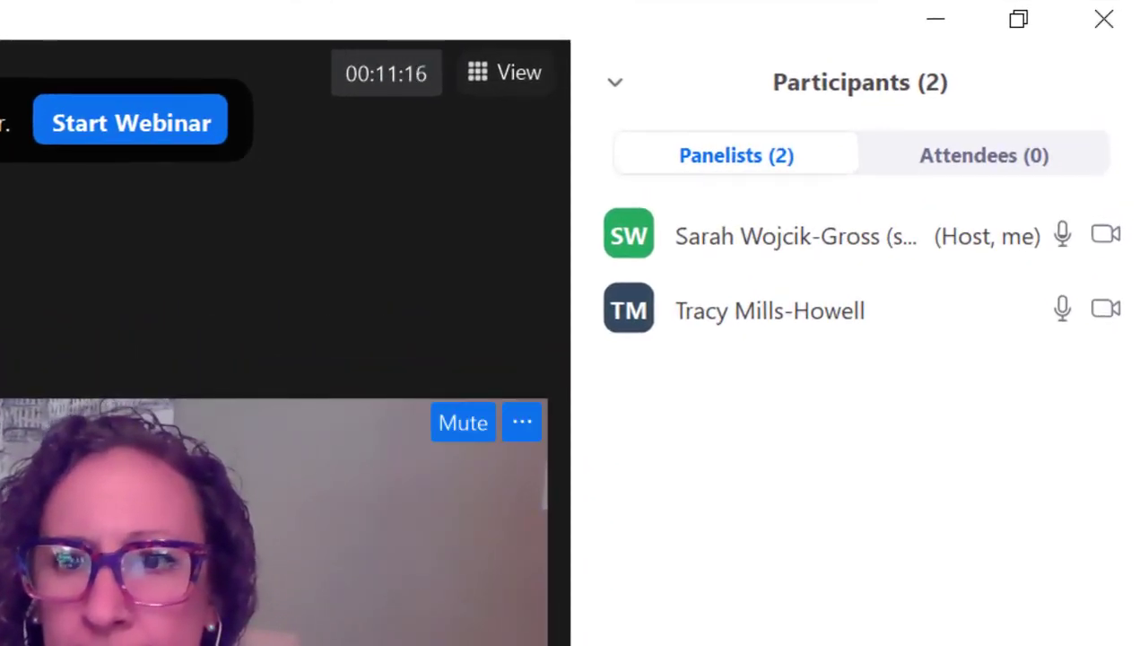
Check the additional controls available for the other panelist and close the participants list
{"action": "mouse_move", "coordinate": [1011, 345]}
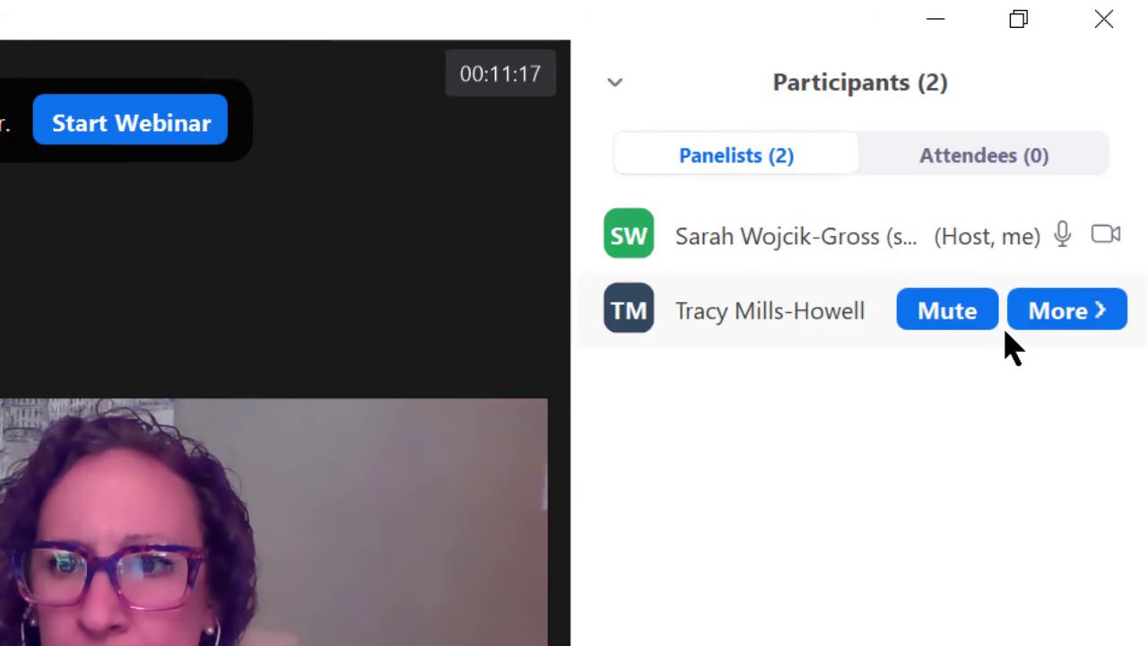
{"action": "left_click", "coordinate": [1051, 309]}
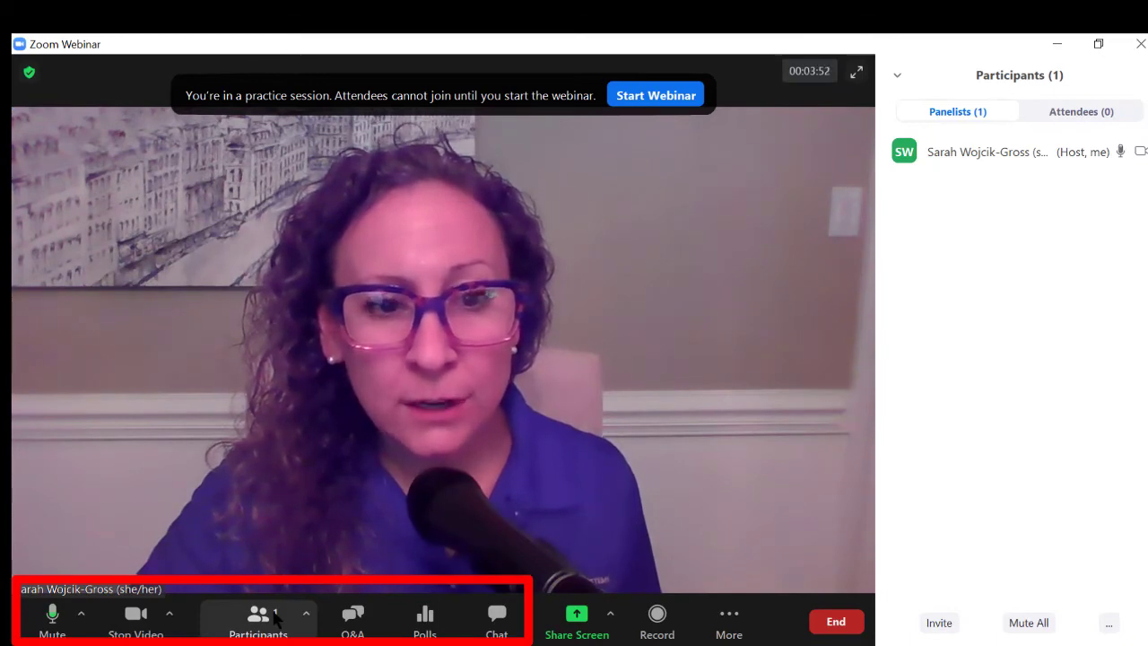
{"action": "left_click", "coordinate": [275, 619]}
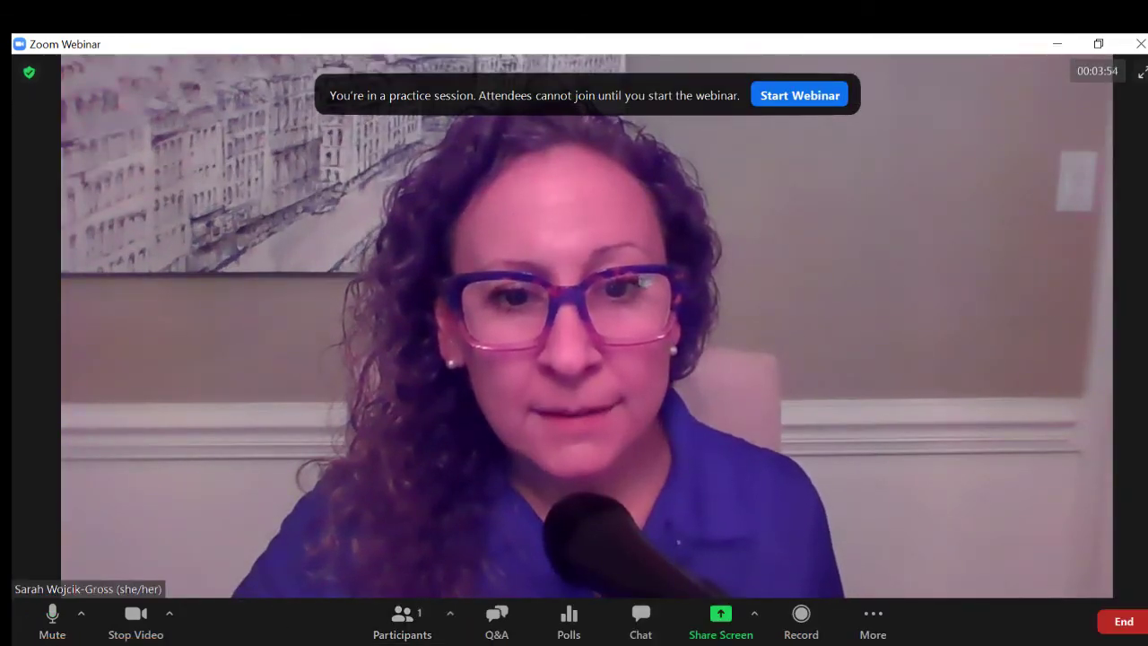
In the Q&A settings, try letting attendees view, upvote and comment on all questions, and restore answered questions only
{"action": "left_click", "coordinate": [498, 623]}
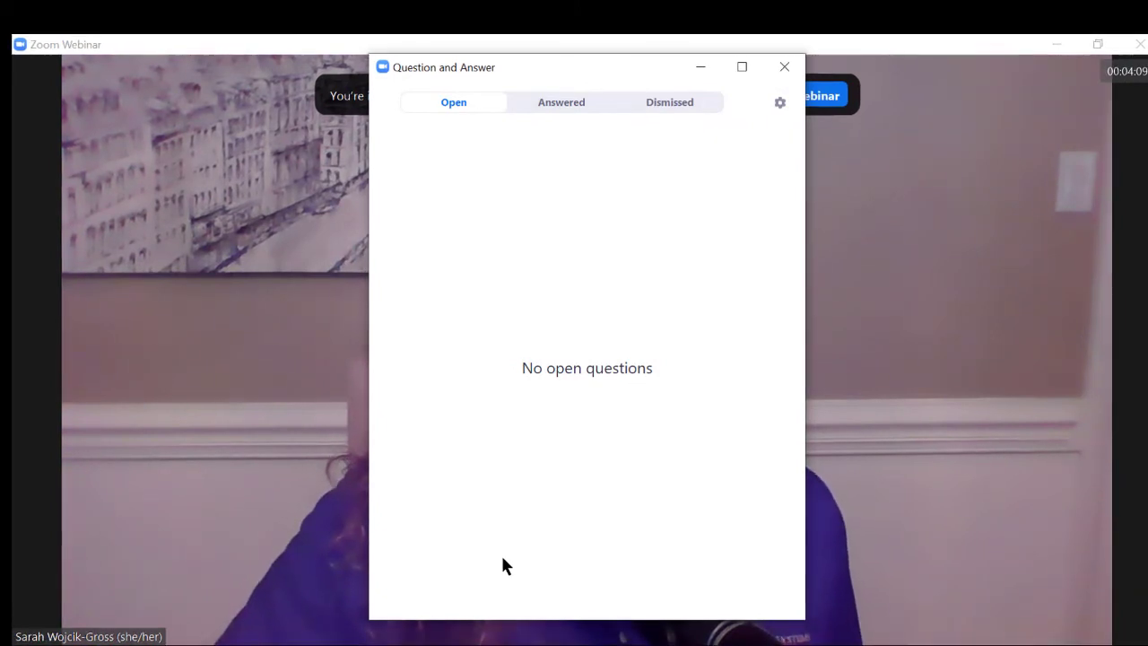
{"action": "left_click", "coordinate": [778, 104]}
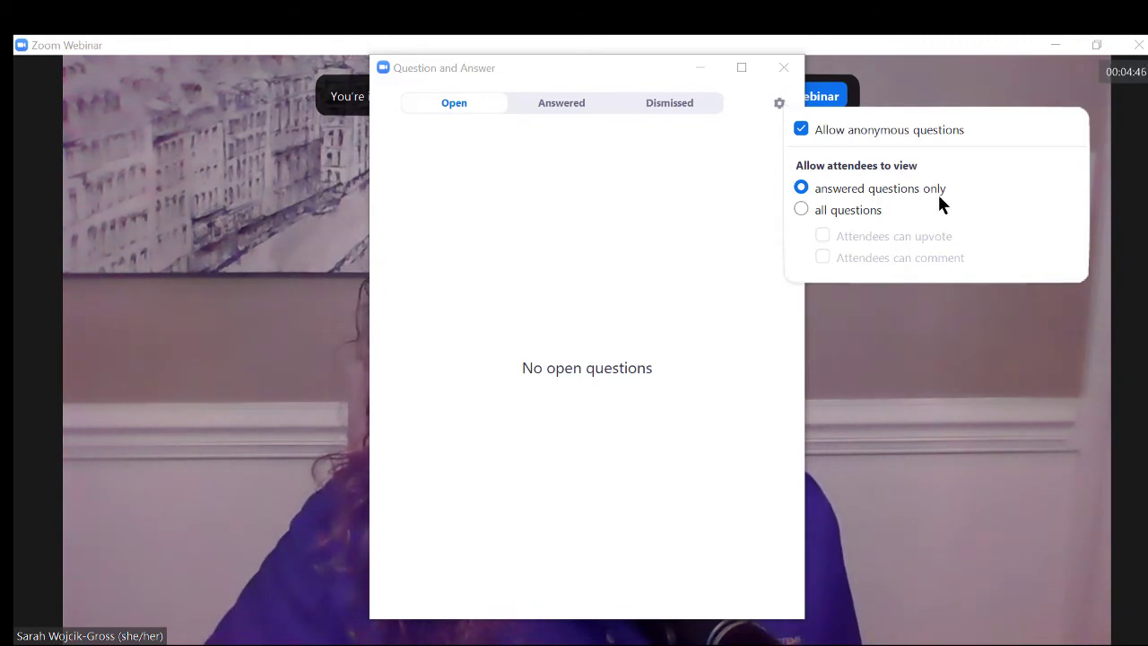
{"action": "left_click", "coordinate": [868, 209]}
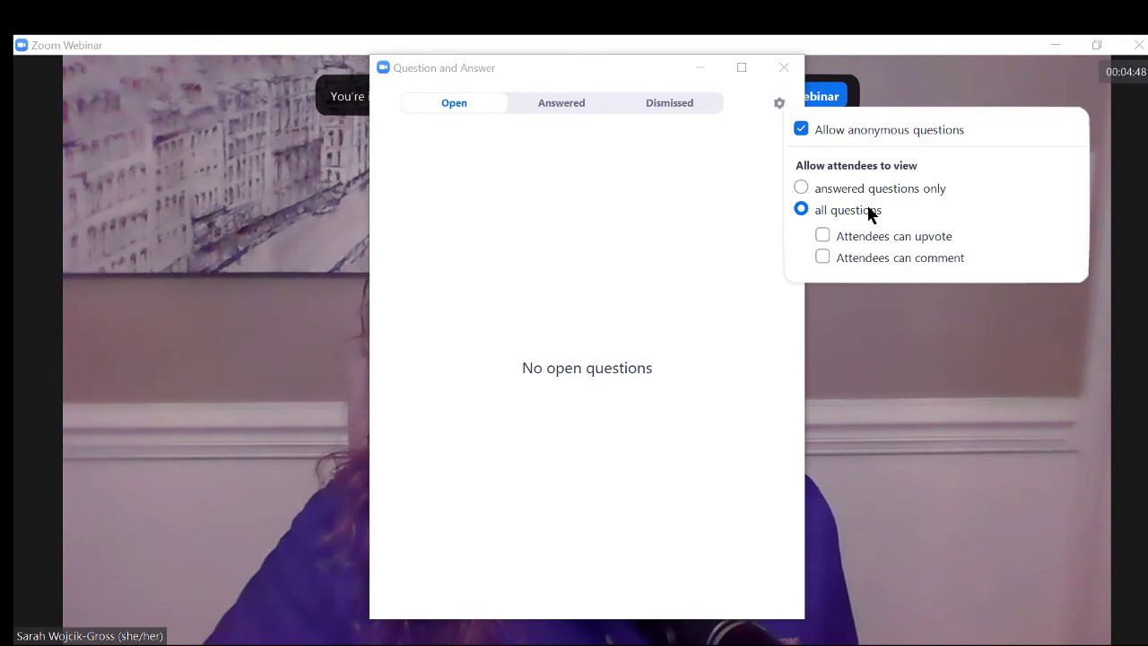
{"action": "left_click", "coordinate": [947, 238]}
{"action": "left_click", "coordinate": [940, 255]}
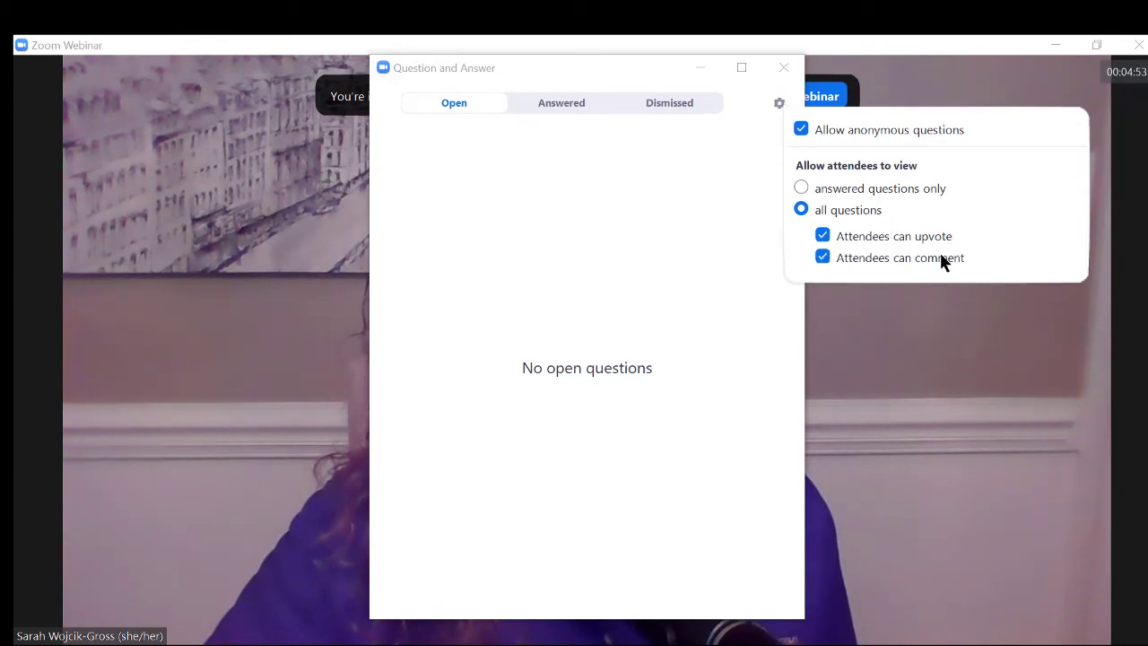
{"action": "left_click", "coordinate": [943, 260]}
{"action": "left_click", "coordinate": [905, 190]}
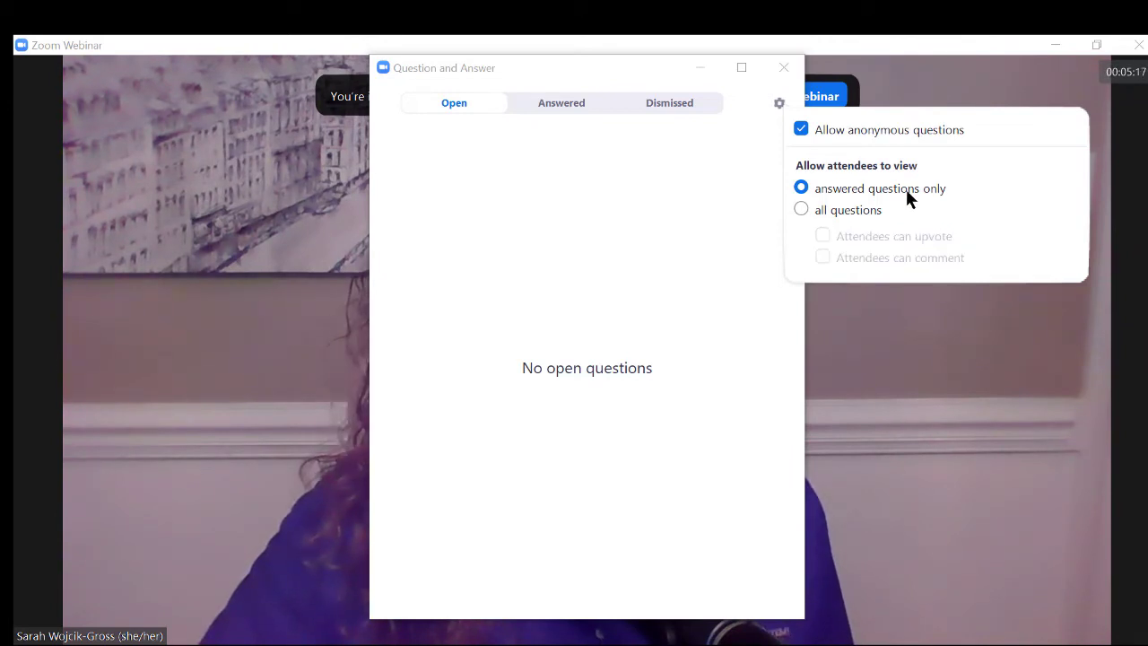
{"action": "left_click", "coordinate": [774, 71]}
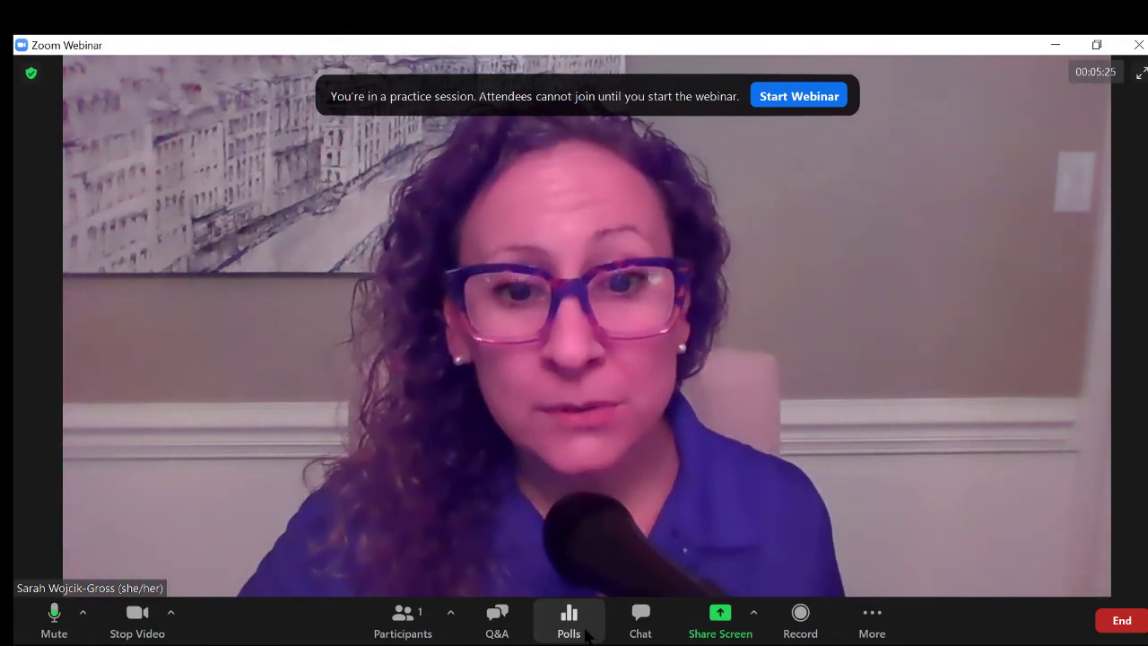
Look at the polls and examine the chat options for whom attendees may chat with
{"action": "left_click", "coordinate": [585, 634]}
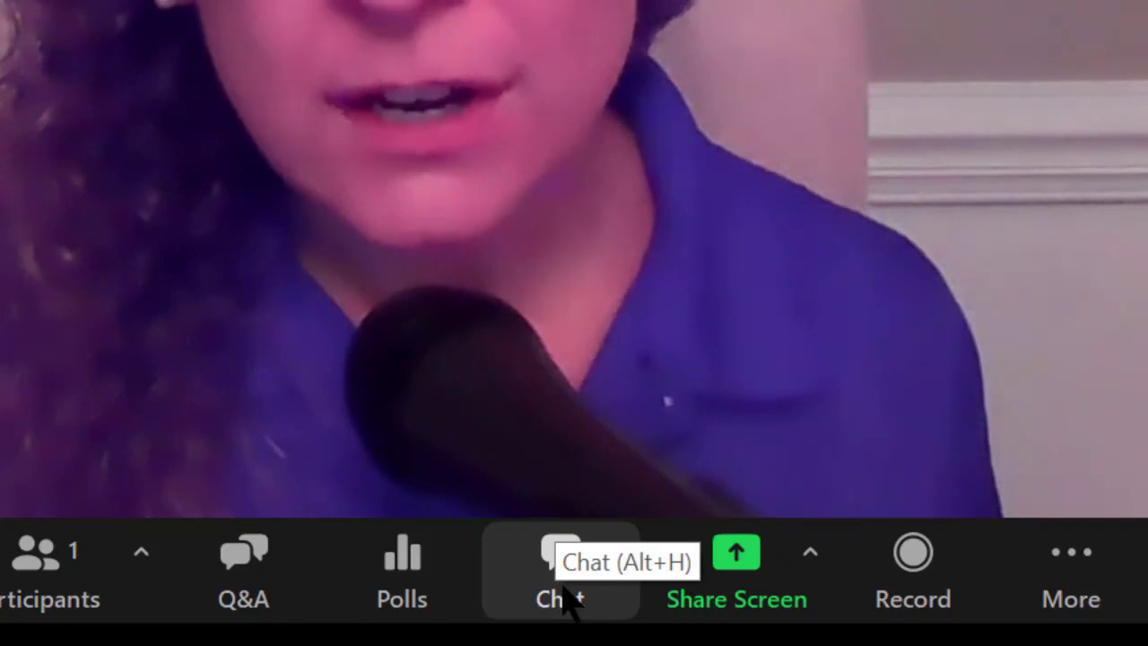
{"action": "left_click", "coordinate": [567, 600]}
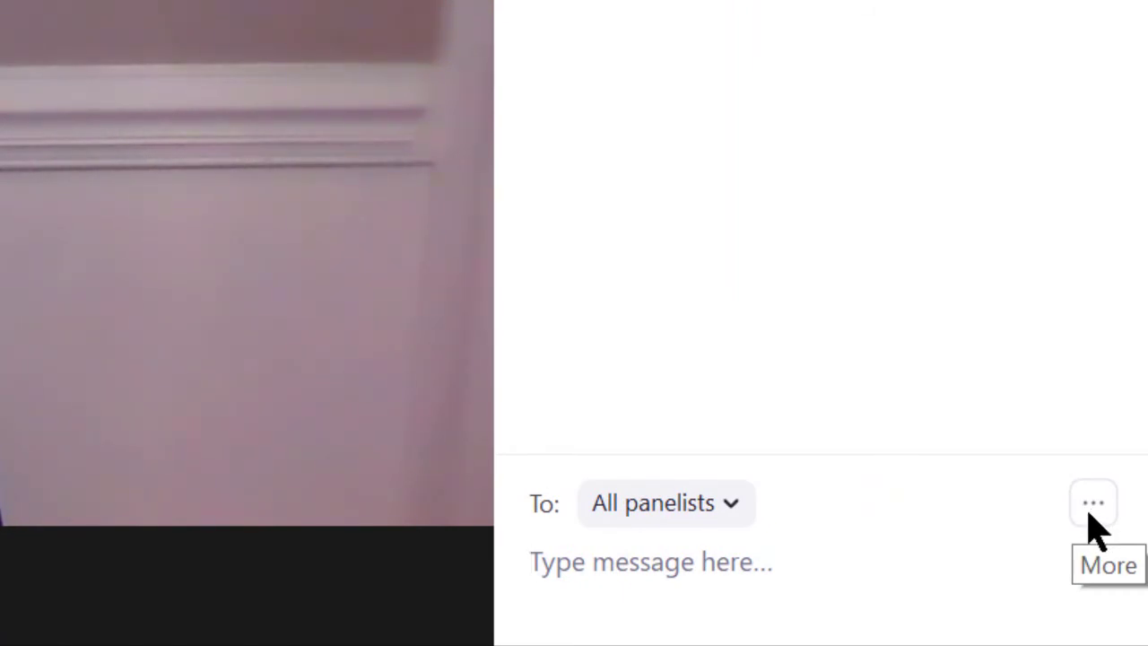
{"action": "left_click", "coordinate": [1094, 509]}
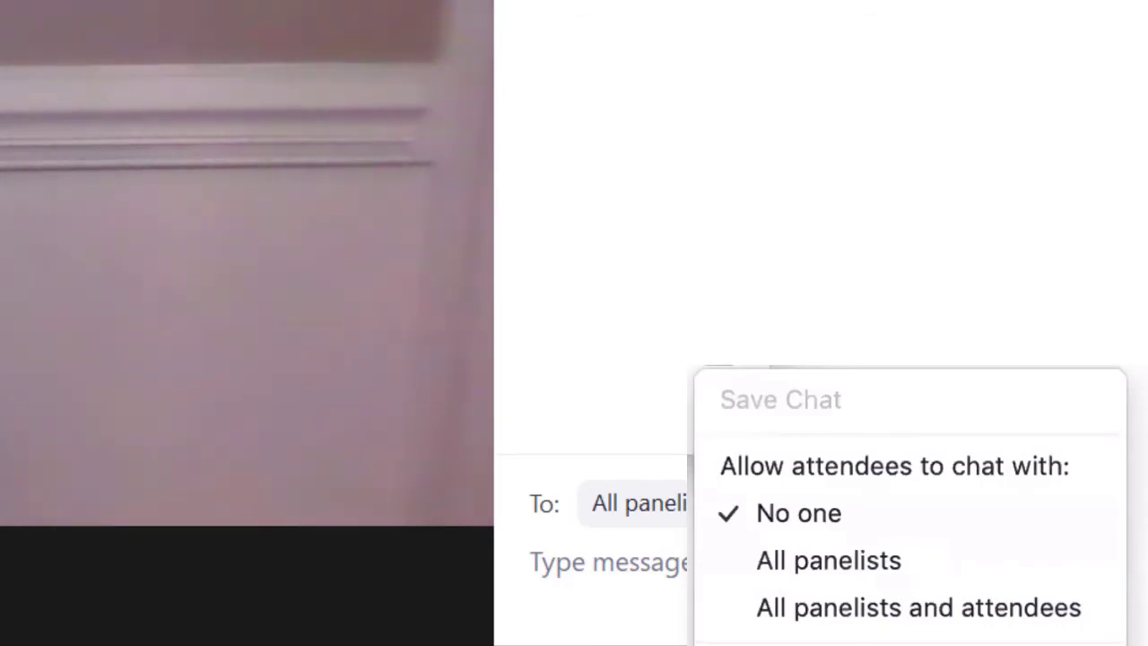
{"action": "key", "text": "Escape"}
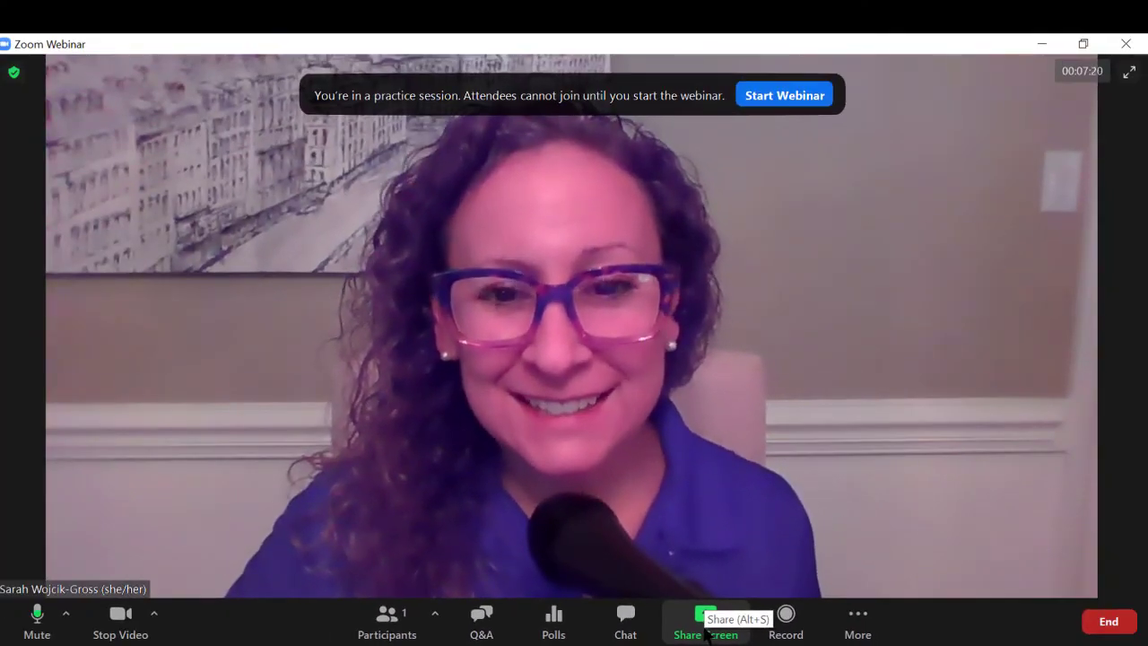
Examine the screen-sharing choices, including sharing computer sound, and check the recording control and the additional webinar options
{"action": "left_click", "coordinate": [705, 628]}
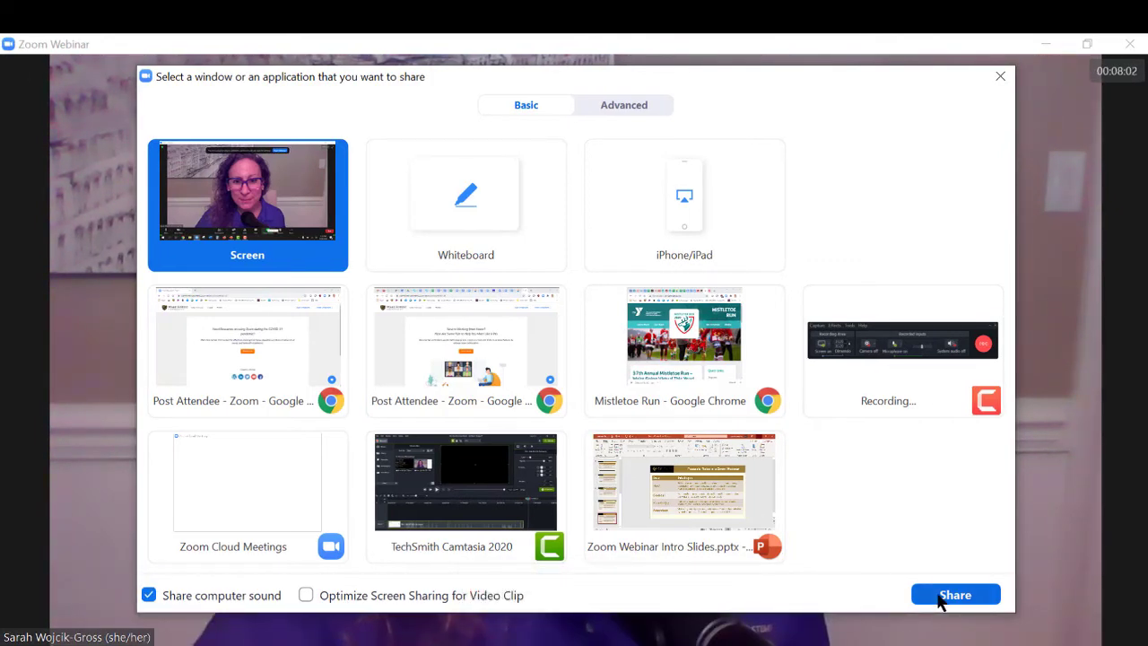
{"action": "left_click", "coordinate": [938, 596]}
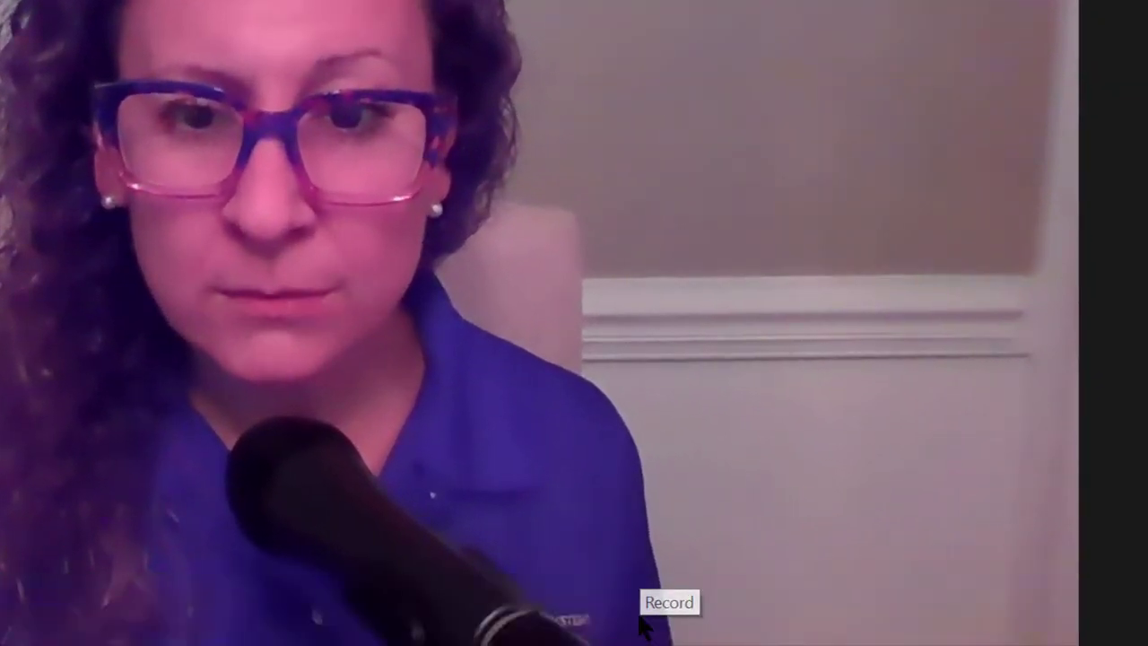
{"action": "left_click", "coordinate": [644, 626]}
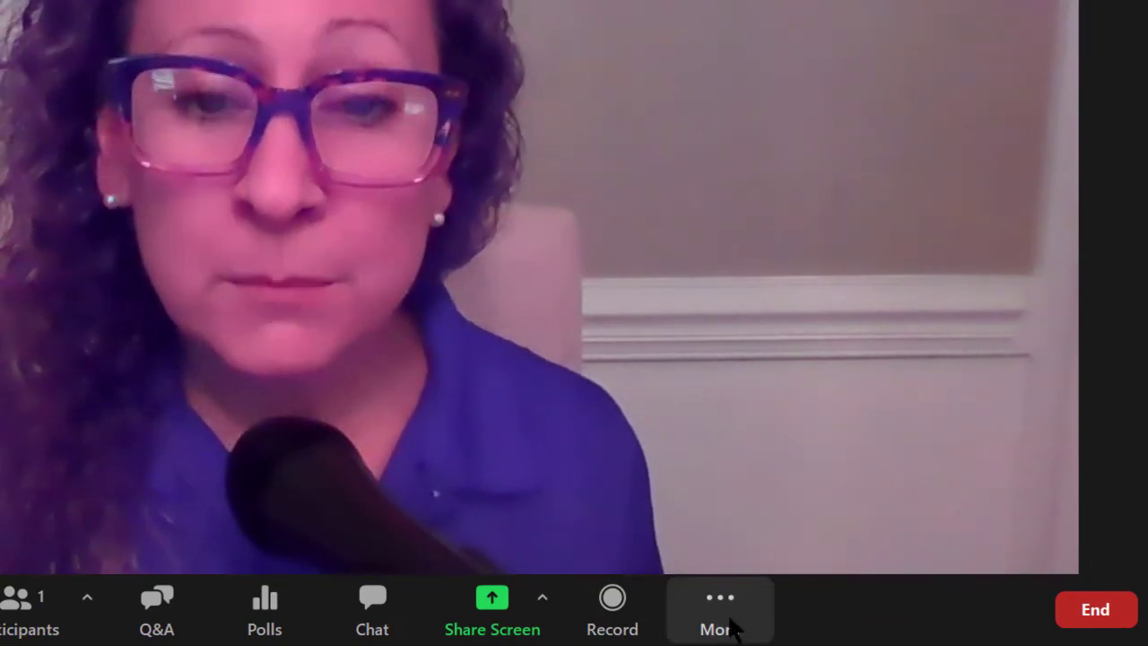
{"action": "left_click", "coordinate": [731, 629]}
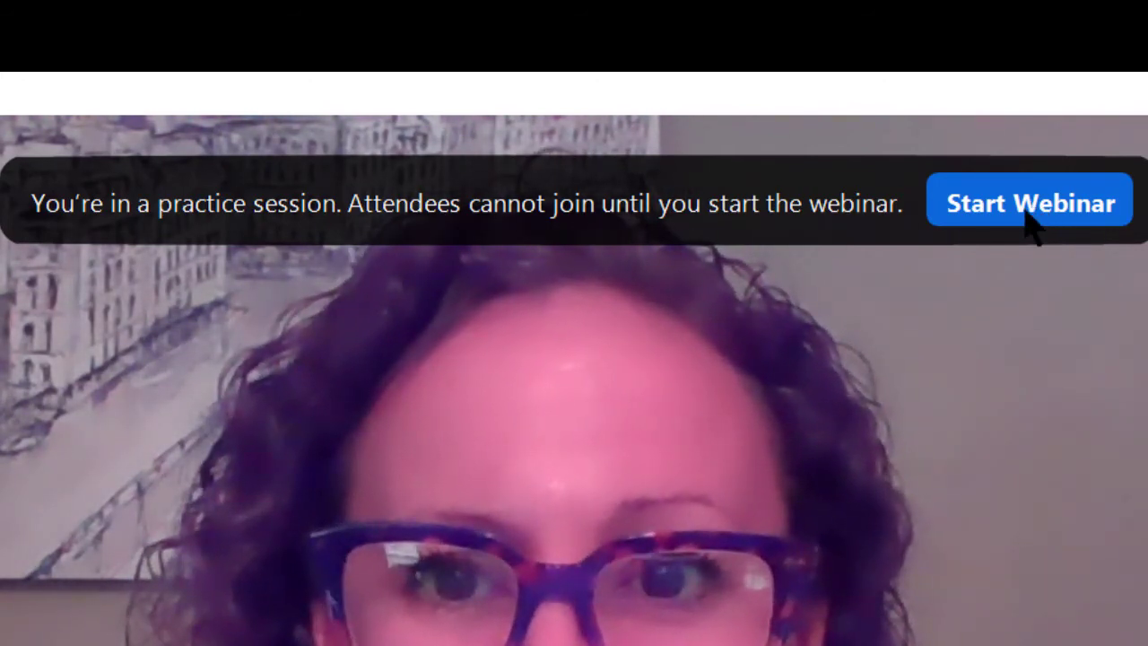
Start the live webinar from the practice session and check the additional controls available for the attendee in the participants list
{"action": "left_click", "coordinate": [1034, 227]}
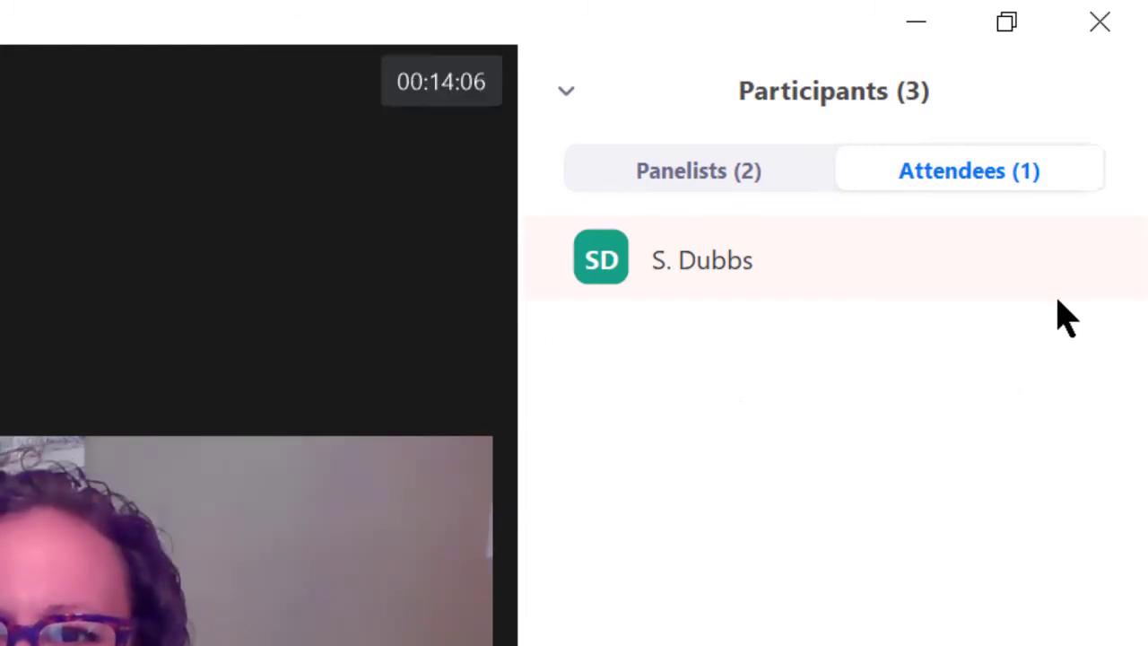
{"action": "mouse_move", "coordinate": [1050, 282]}
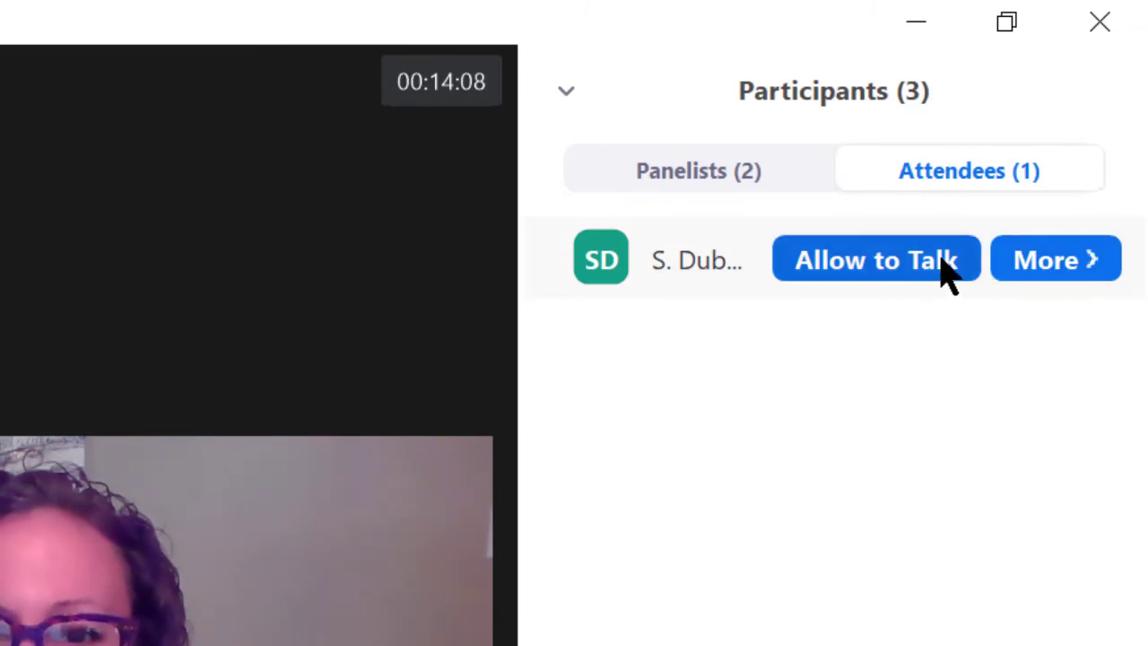
{"action": "left_click", "coordinate": [1046, 274]}
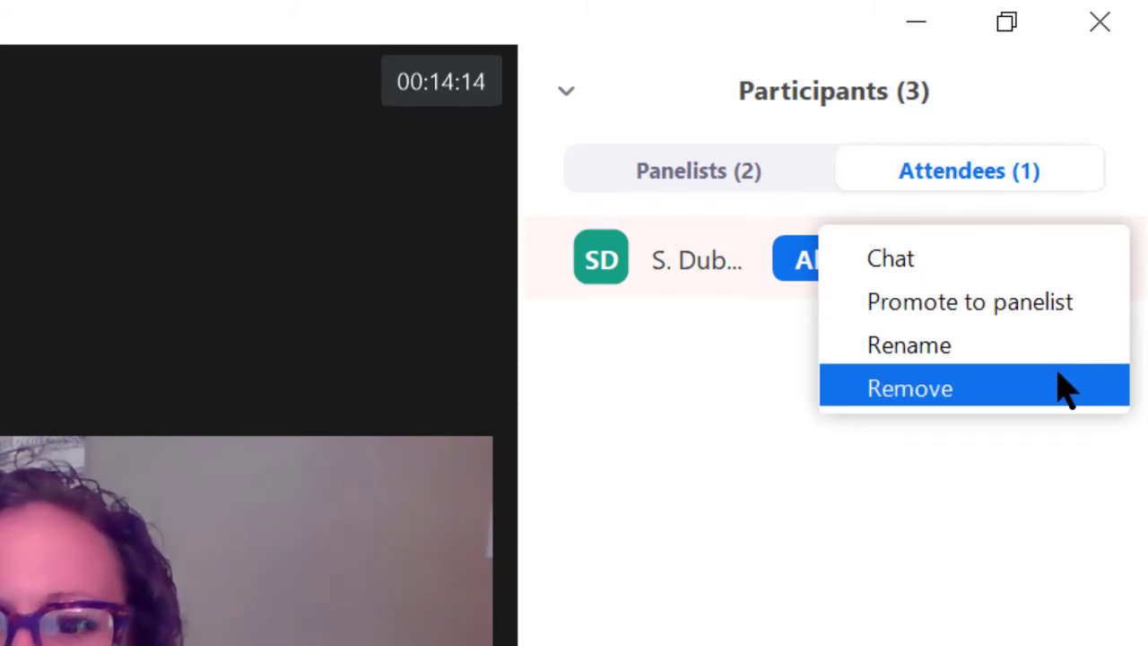
{"action": "key", "text": "Escape"}
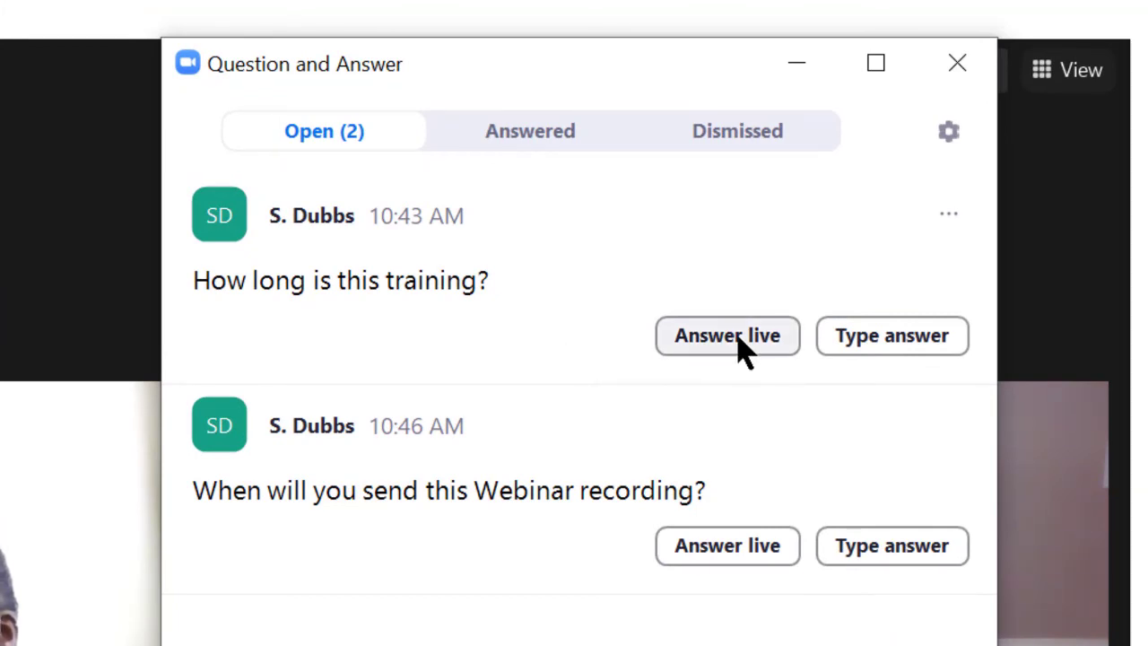
Answer the open question "How long is this training?" in writing with "One hour." and send it without making it private
{"action": "left_click", "coordinate": [901, 346]}
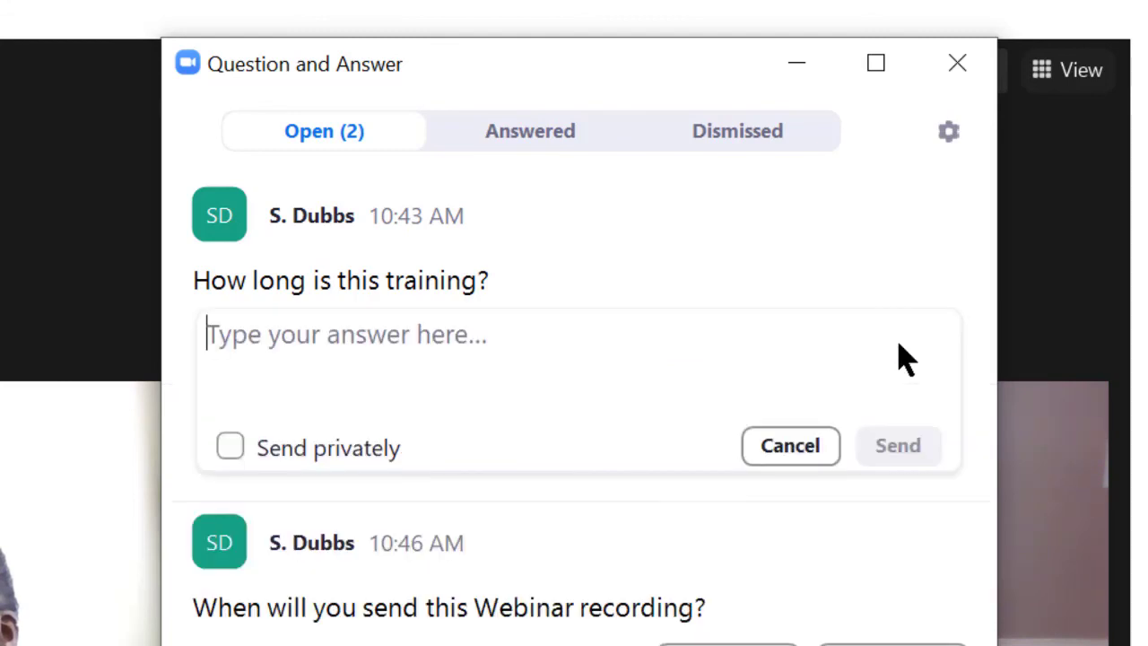
{"action": "type", "text": "One hour."}
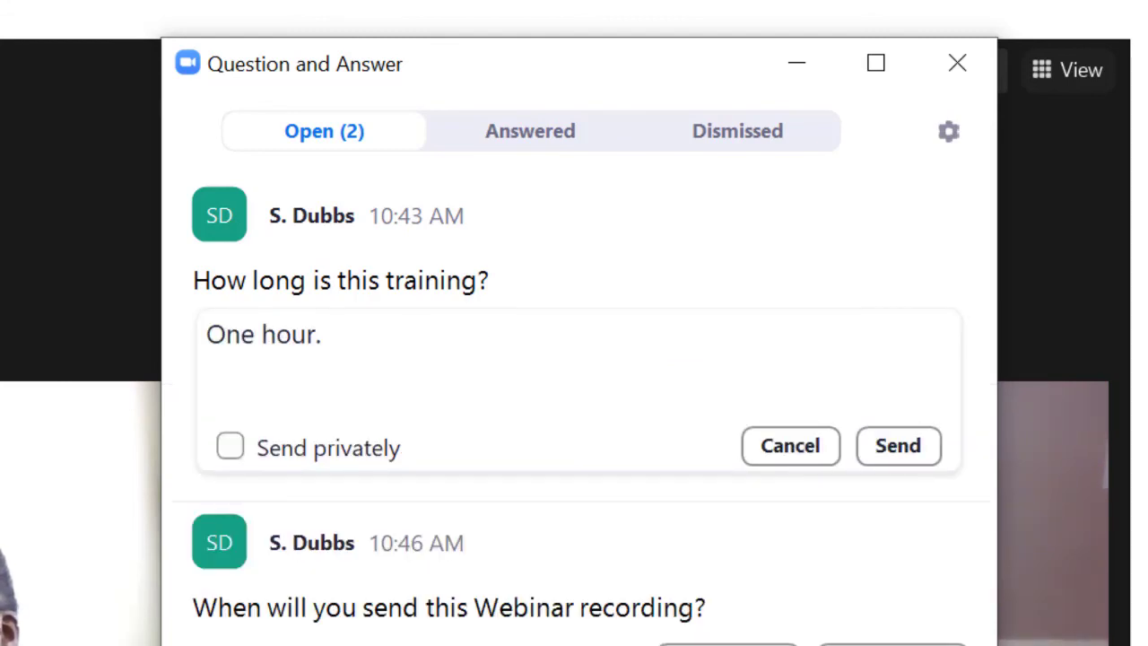
{"action": "left_click", "coordinate": [902, 456]}
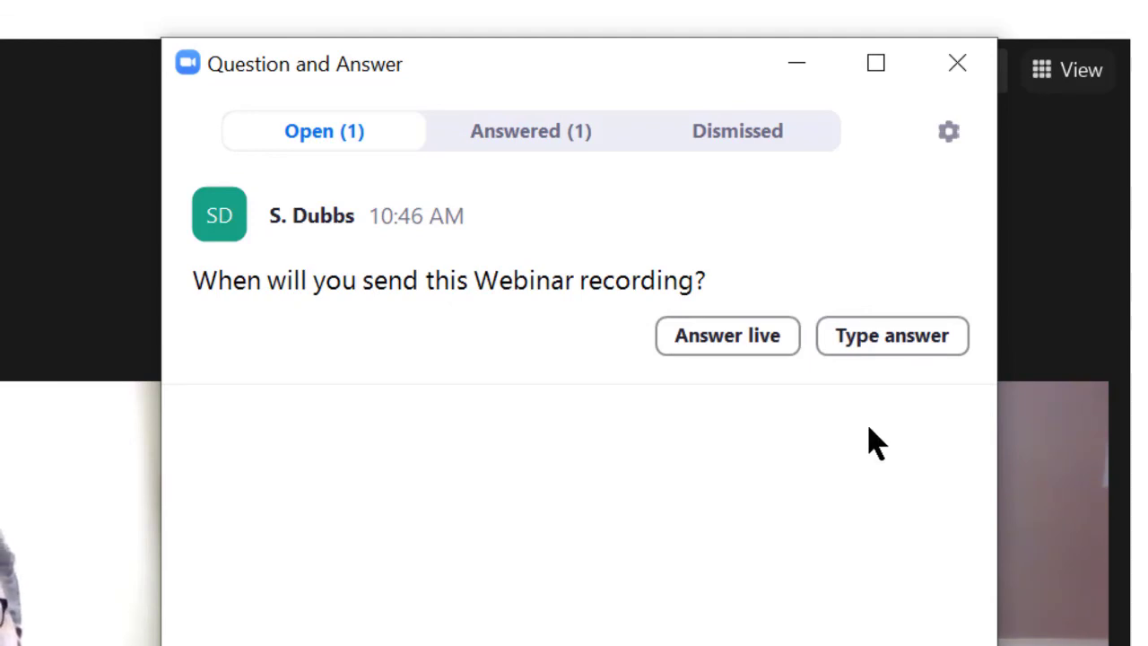
Review the answered and open questions and close the Question and Answer window
{"action": "left_click", "coordinate": [499, 147]}
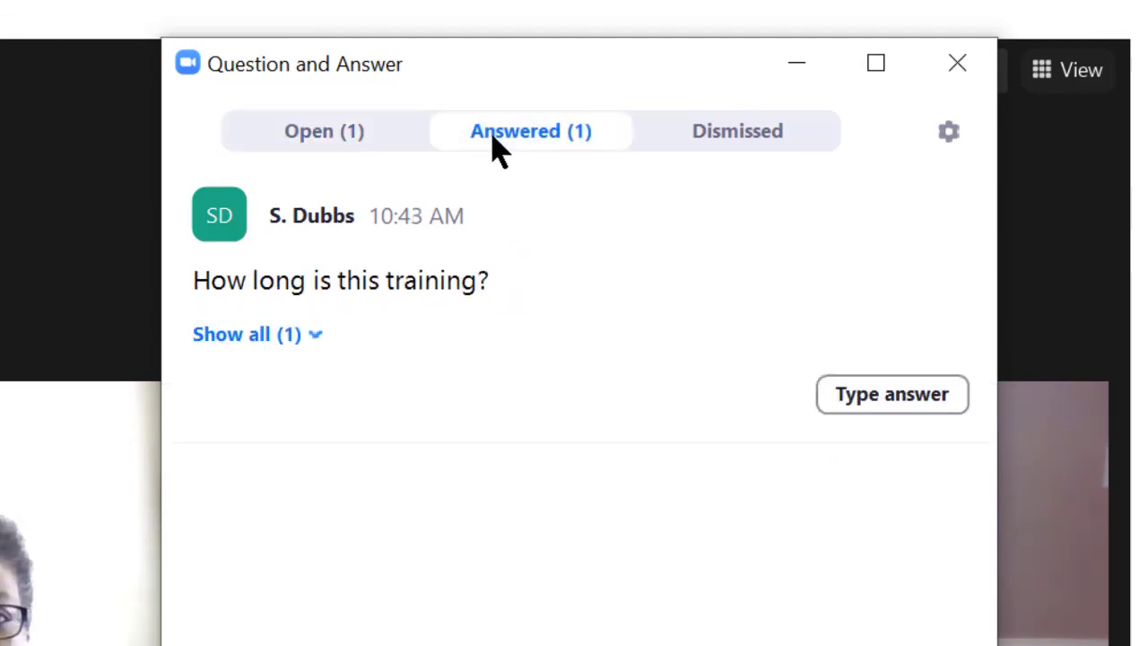
{"action": "left_click", "coordinate": [367, 149]}
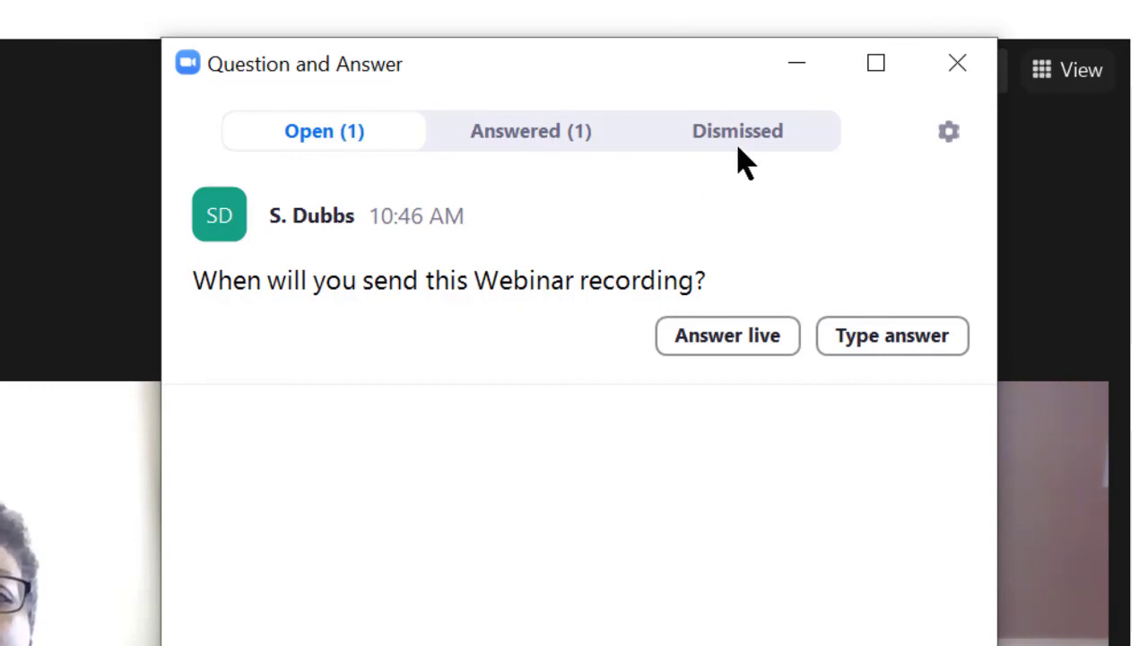
{"action": "left_click", "coordinate": [957, 63]}
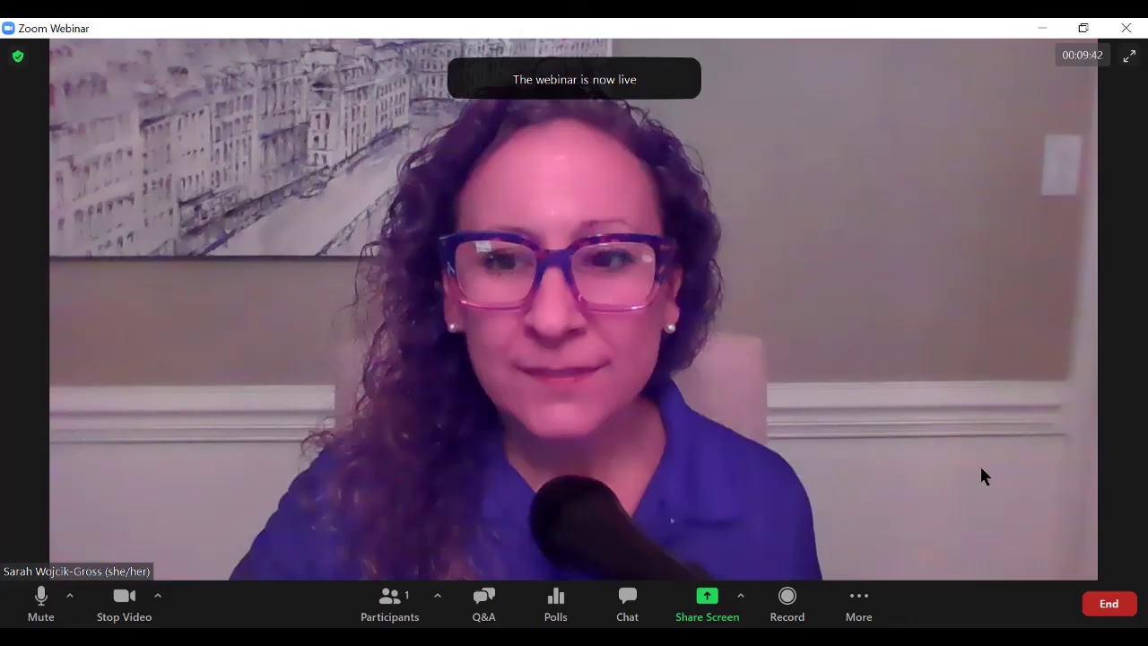